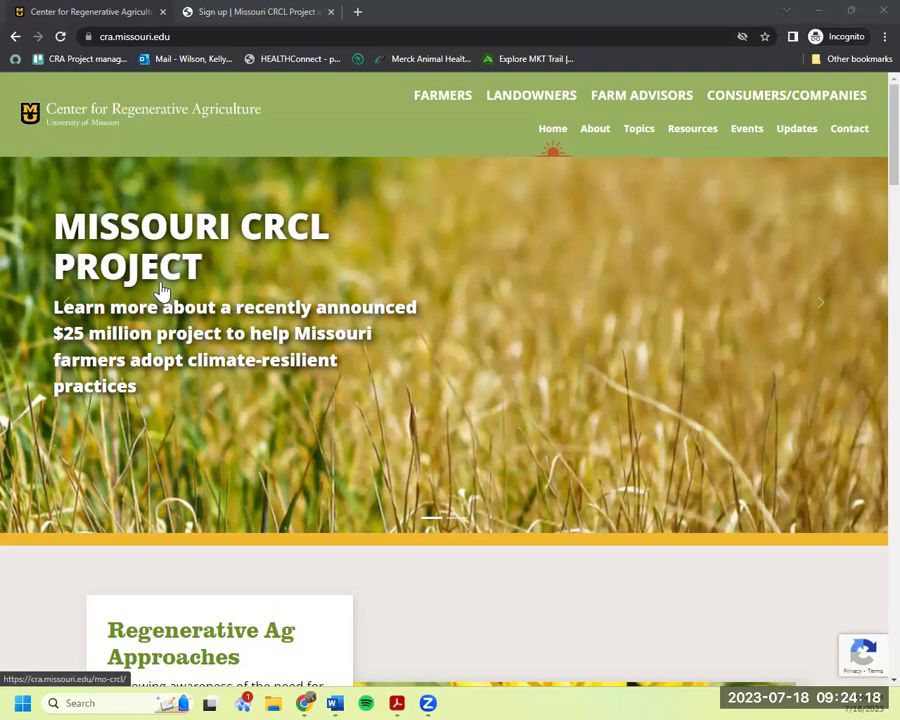
Open the Missouri CRCL Project page from the About menu and scroll through it.
{"action": "mouse_move", "coordinate": [595, 133]}
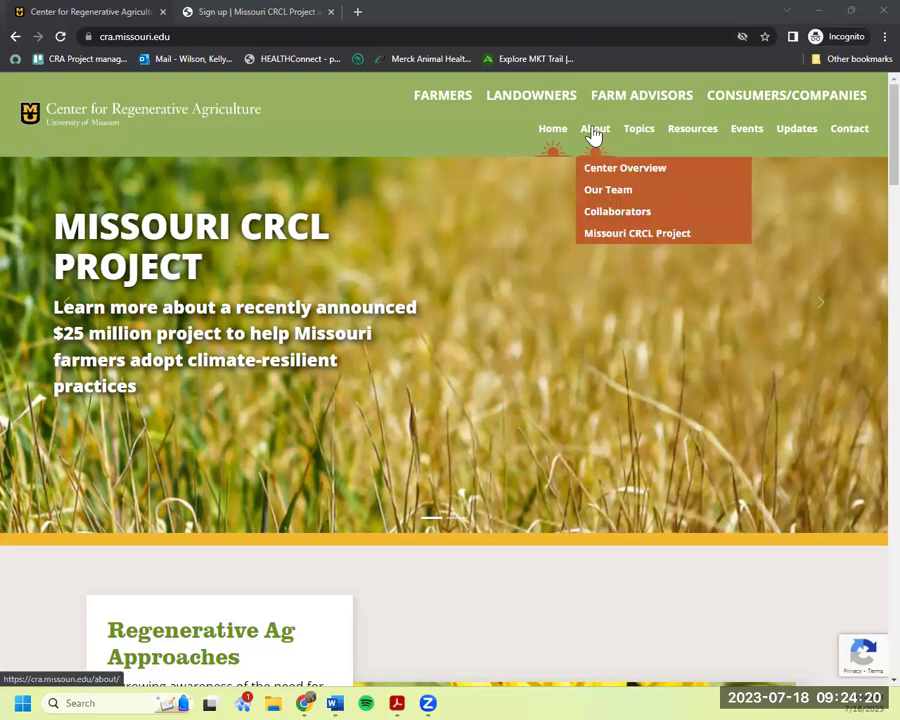
{"action": "left_click", "coordinate": [612, 238]}
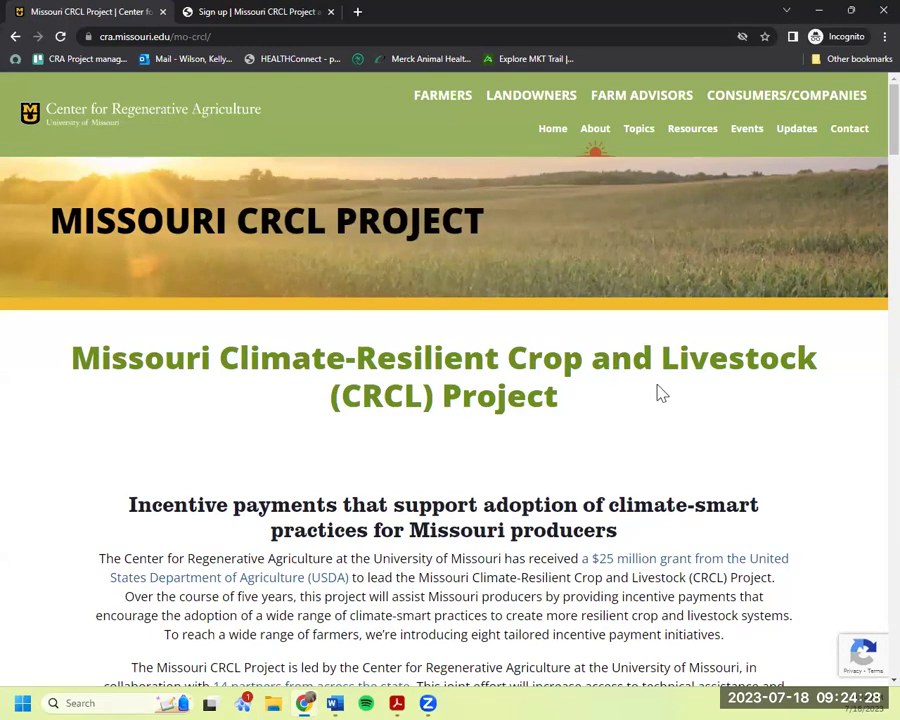
{"action": "scroll", "coordinate": [660, 393], "scroll_direction": "down", "scroll_amount": 5}
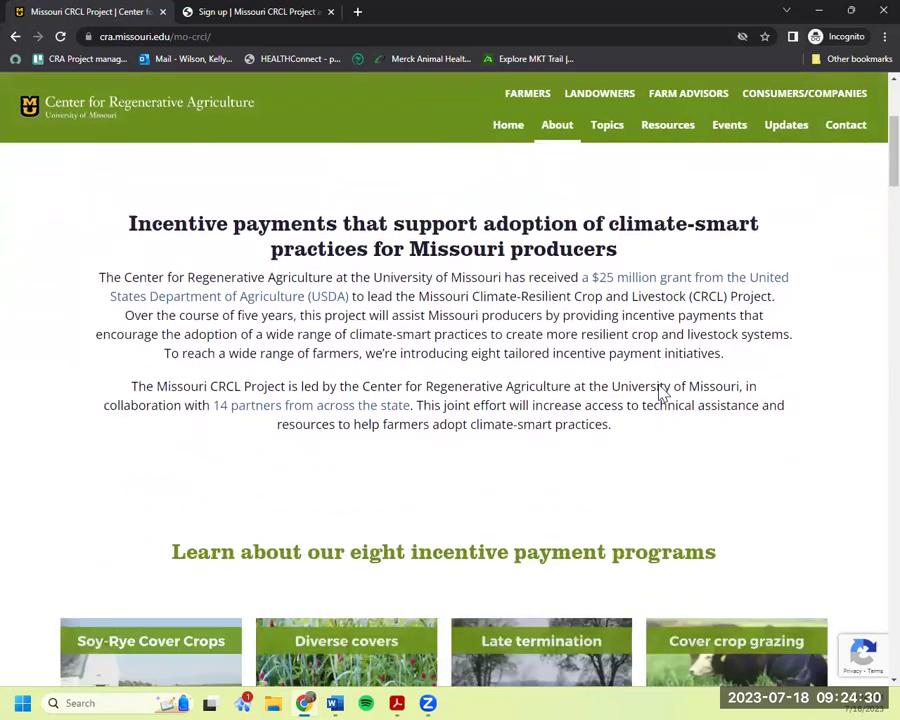
{"action": "scroll", "coordinate": [660, 393], "scroll_direction": "down", "scroll_amount": 2}
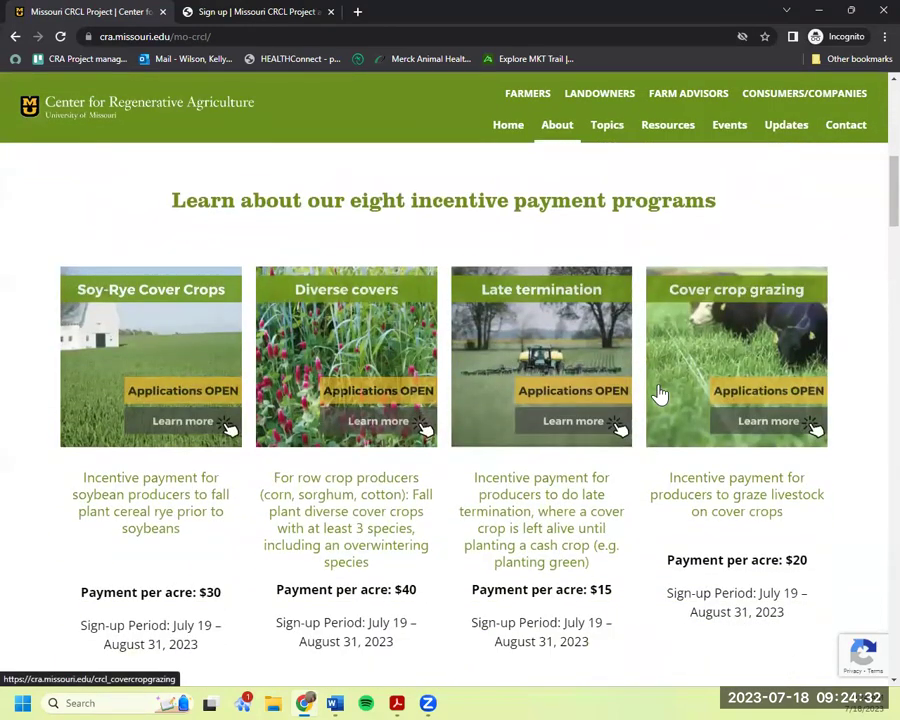
{"action": "scroll", "coordinate": [185, 407], "scroll_direction": "down", "scroll_amount": 1}
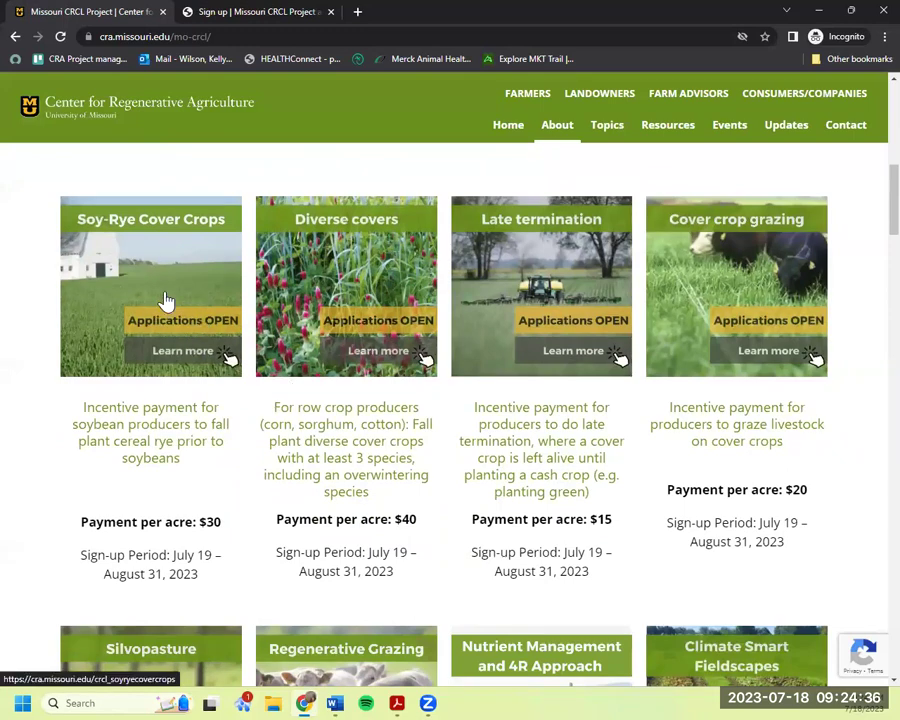
Open the Soy-Rye Cover Crops program page and read that it is closed.
{"action": "left_click", "coordinate": [167, 298]}
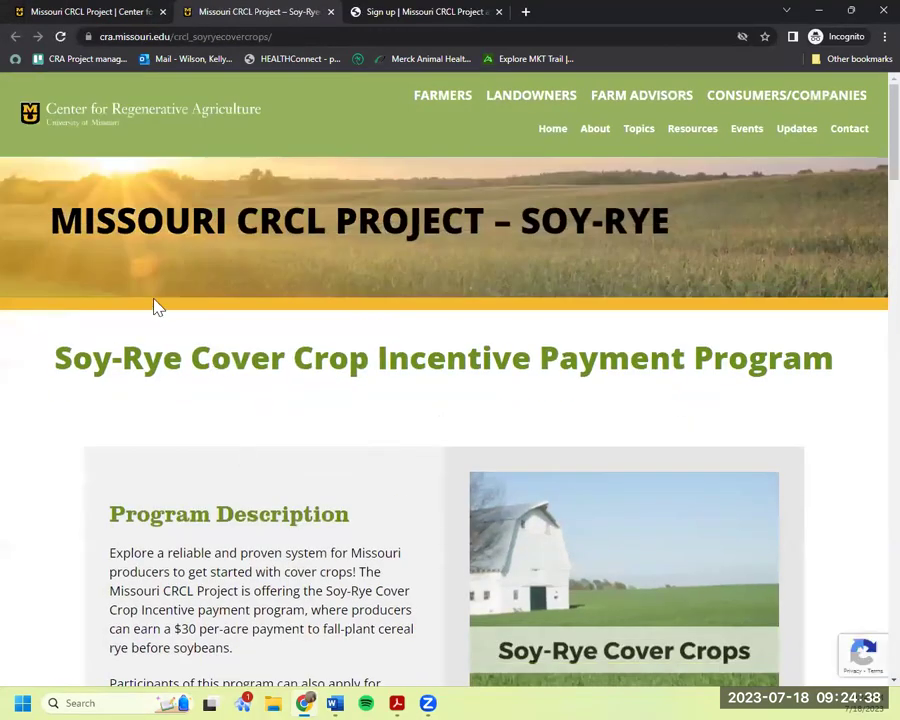
{"action": "scroll", "coordinate": [381, 445], "scroll_direction": "down", "scroll_amount": 7}
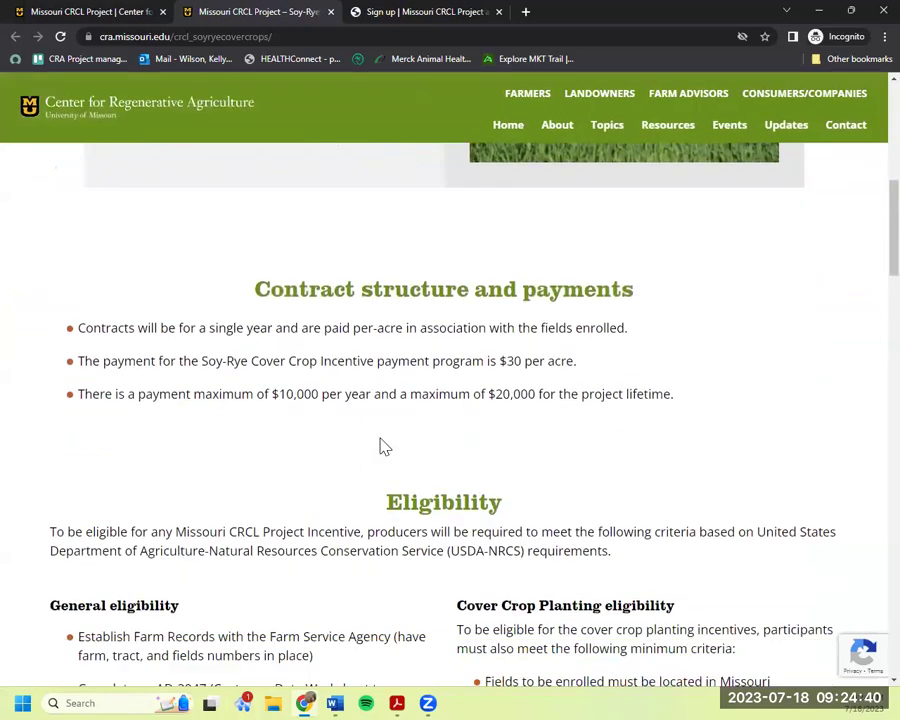
{"action": "scroll", "coordinate": [381, 445], "scroll_direction": "down", "scroll_amount": 3}
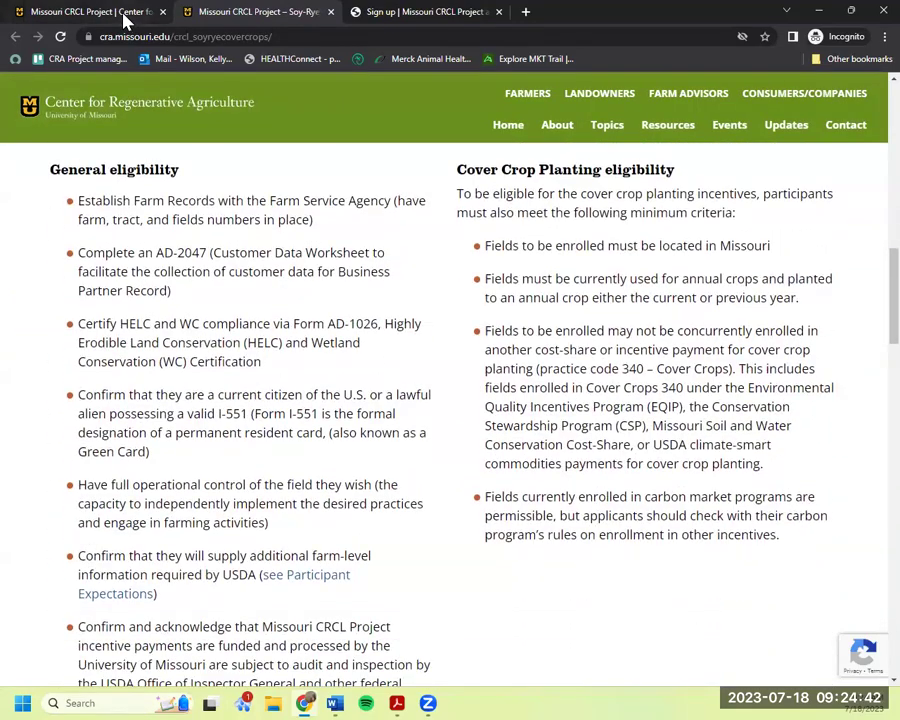
Return to the Missouri CRCL Project page and scroll down to the July 19th opening date.
{"action": "left_click", "coordinate": [90, 12]}
{"action": "scroll", "coordinate": [870, 468], "scroll_direction": "down", "scroll_amount": 3}
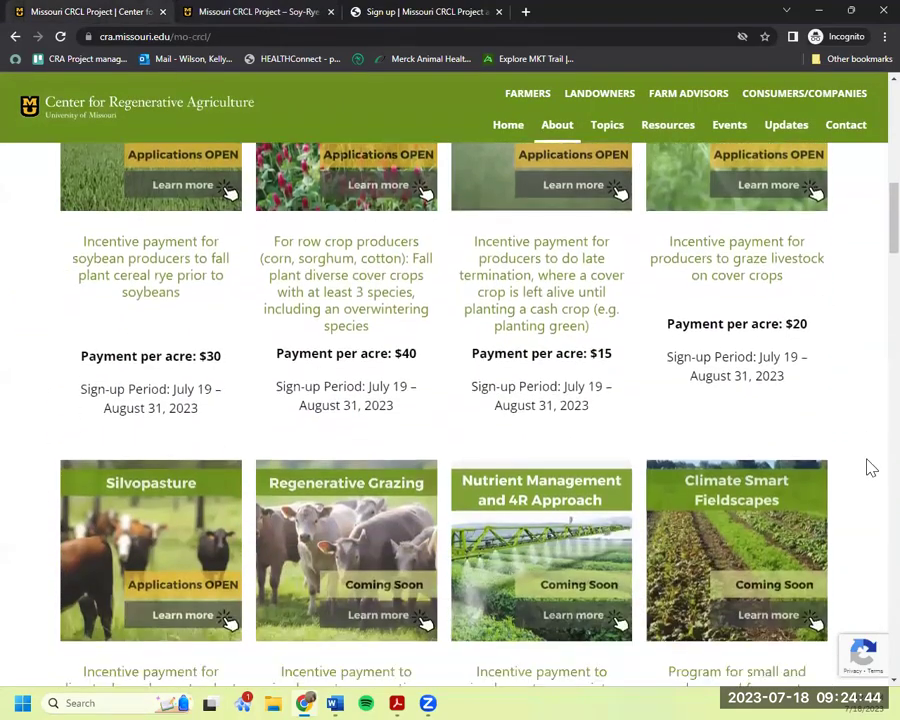
{"action": "scroll", "coordinate": [870, 468], "scroll_direction": "down", "scroll_amount": 3}
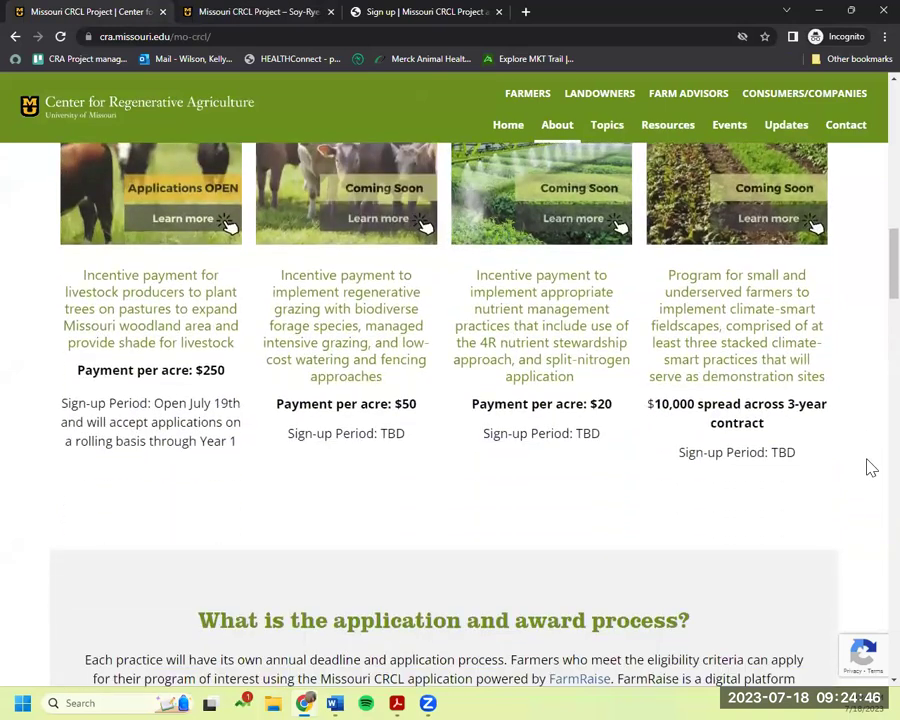
{"action": "scroll", "coordinate": [870, 468], "scroll_direction": "down", "scroll_amount": 1}
{"action": "scroll", "coordinate": [870, 466], "scroll_direction": "down", "scroll_amount": 3}
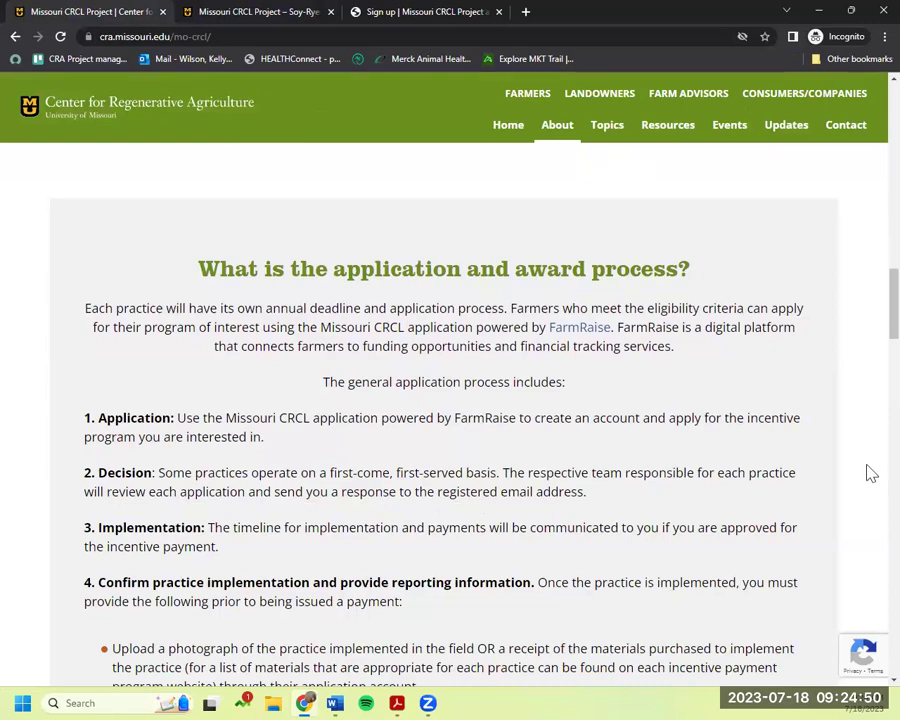
{"action": "scroll", "coordinate": [862, 481], "scroll_direction": "down", "scroll_amount": 7}
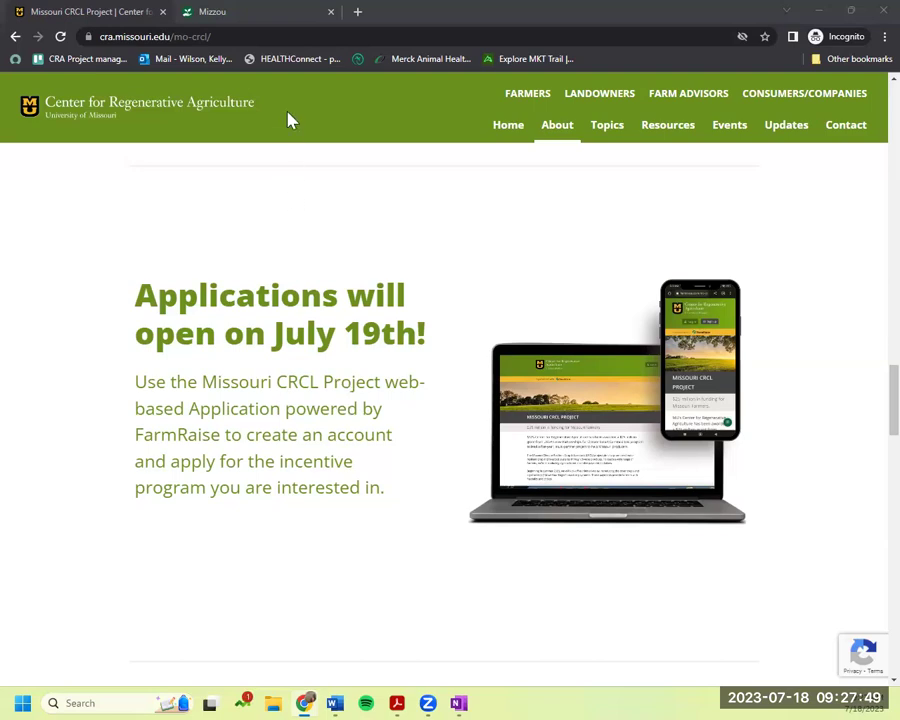
Switch to the FarmRaise Missouri CRCL tab and scroll down the page.
{"action": "left_click", "coordinate": [249, 16]}
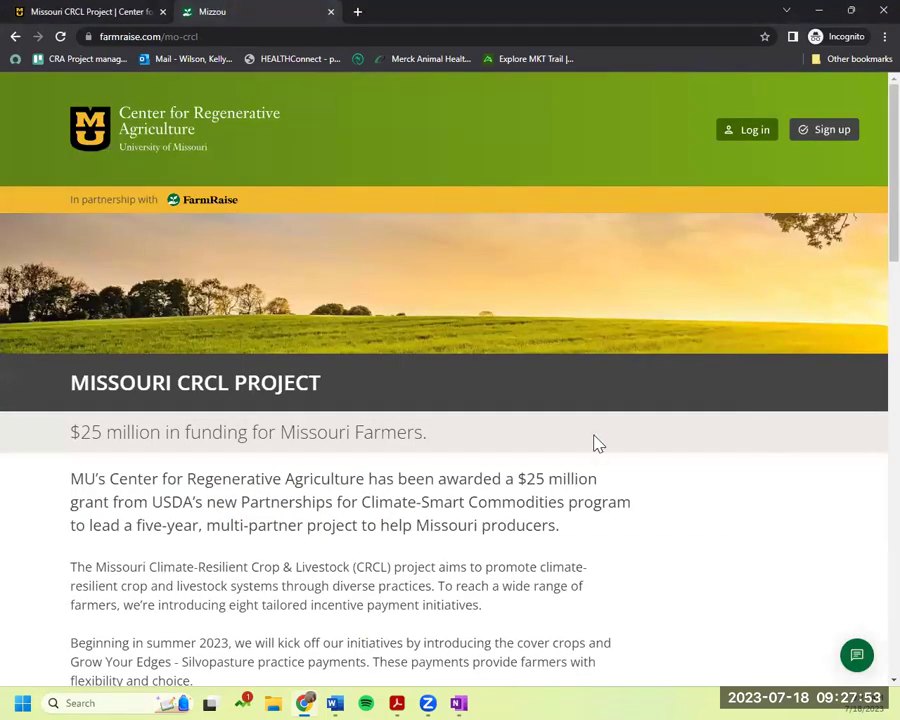
{"action": "scroll", "coordinate": [595, 436], "scroll_direction": "down", "scroll_amount": 1}
{"action": "scroll", "coordinate": [595, 436], "scroll_direction": "down", "scroll_amount": 3}
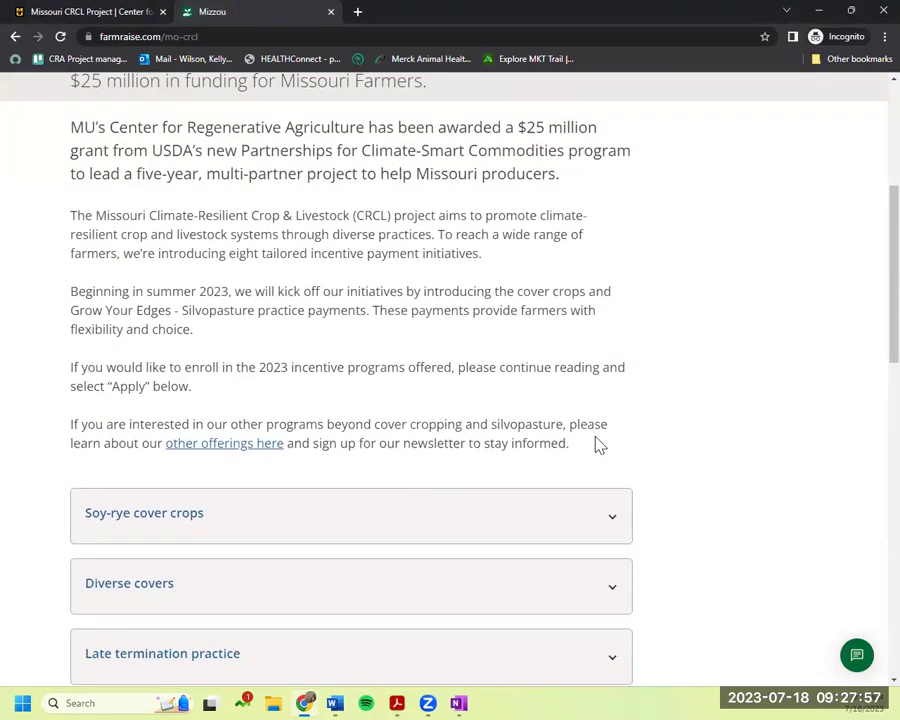
{"action": "scroll", "coordinate": [598, 445], "scroll_direction": "down", "scroll_amount": 2}
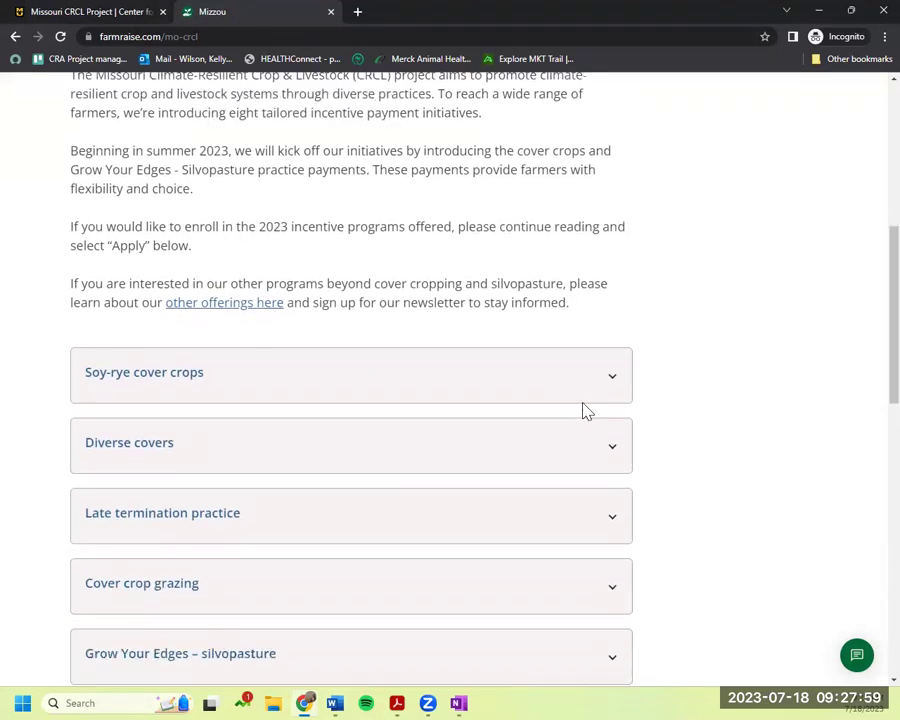
Review the Soy-rye, Diverse covers, Late termination, Cover crop grazing and silvopasture practice details.
{"action": "left_click", "coordinate": [595, 391]}
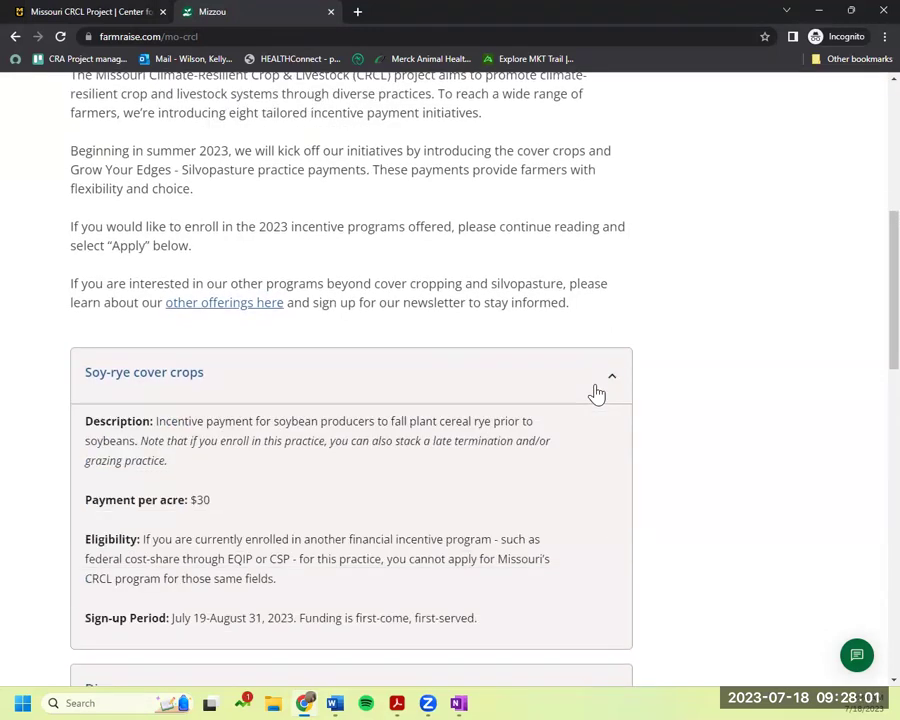
{"action": "left_click", "coordinate": [596, 392]}
{"action": "scroll", "coordinate": [620, 320], "scroll_direction": "down", "scroll_amount": 2}
{"action": "left_click", "coordinate": [622, 311]}
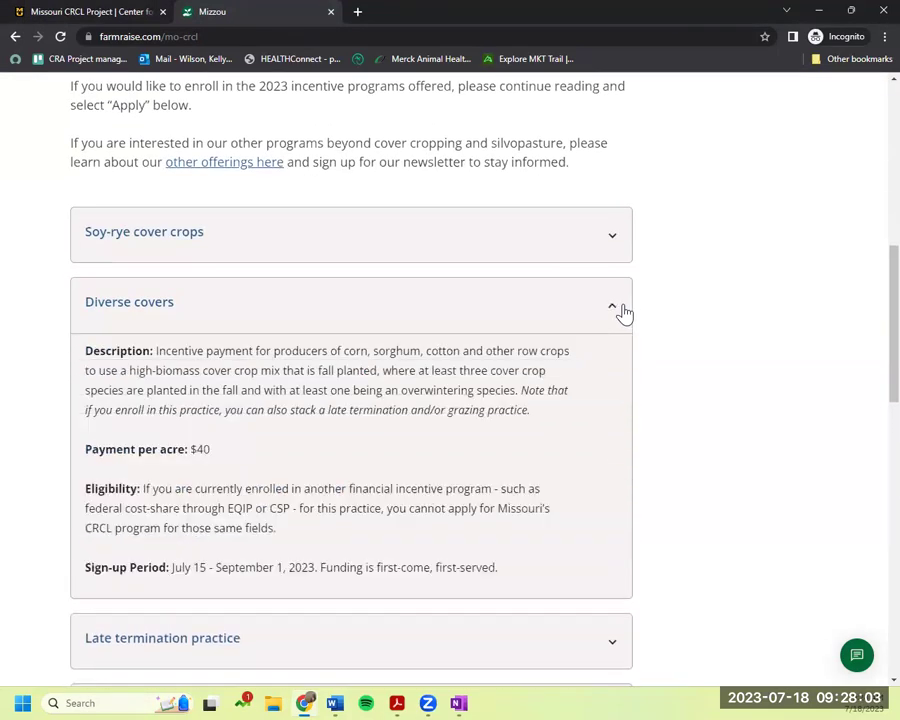
{"action": "scroll", "coordinate": [622, 300], "scroll_direction": "down", "scroll_amount": 2}
{"action": "left_click", "coordinate": [620, 170]}
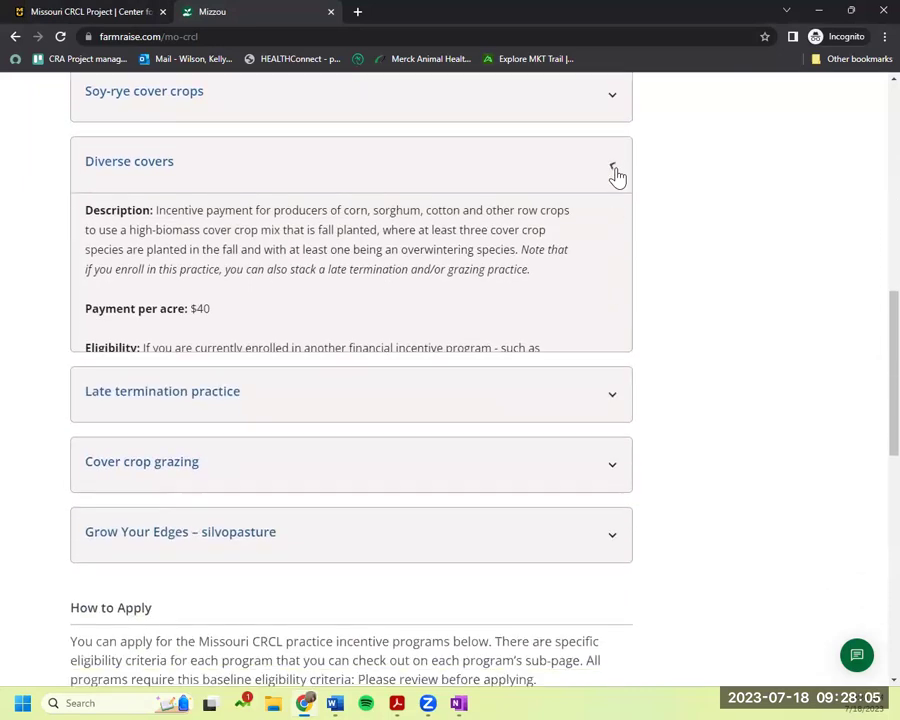
{"action": "left_click", "coordinate": [612, 242]}
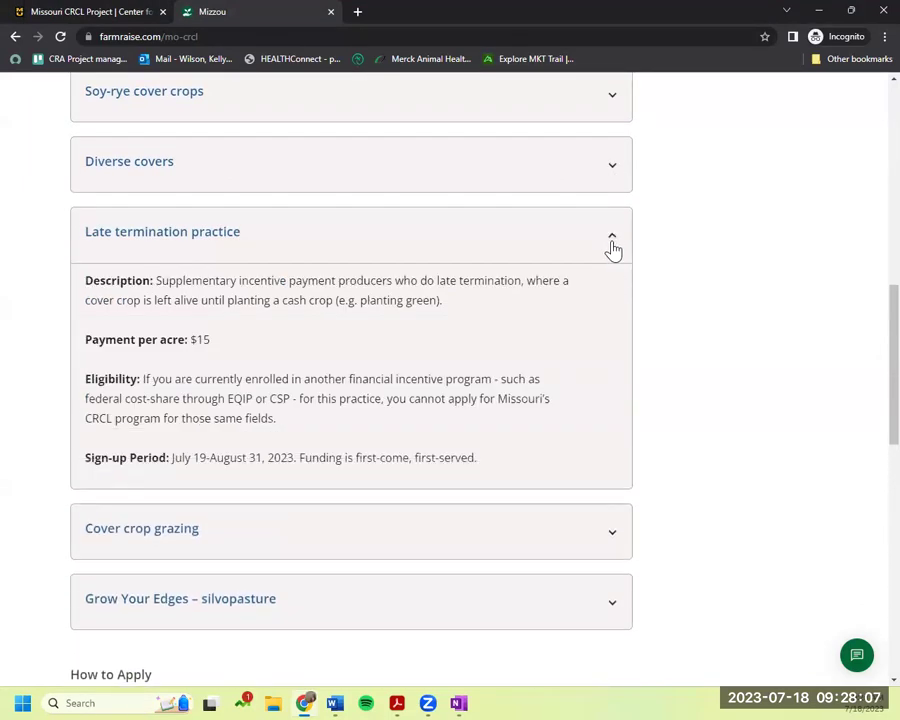
{"action": "left_click", "coordinate": [612, 248]}
{"action": "left_click", "coordinate": [601, 321]}
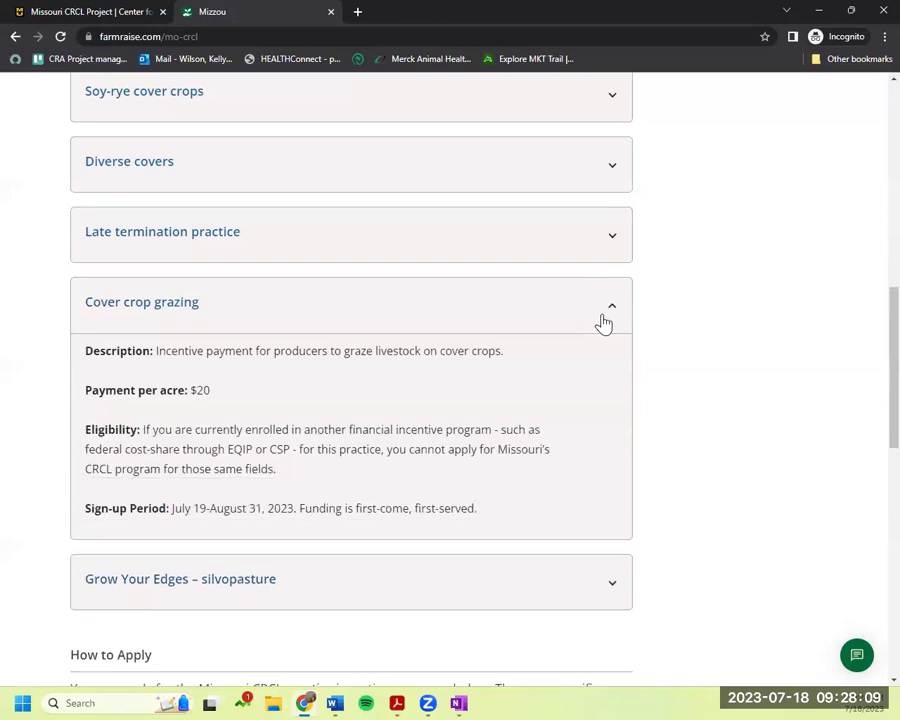
{"action": "left_click", "coordinate": [605, 320]}
{"action": "left_click", "coordinate": [603, 386]}
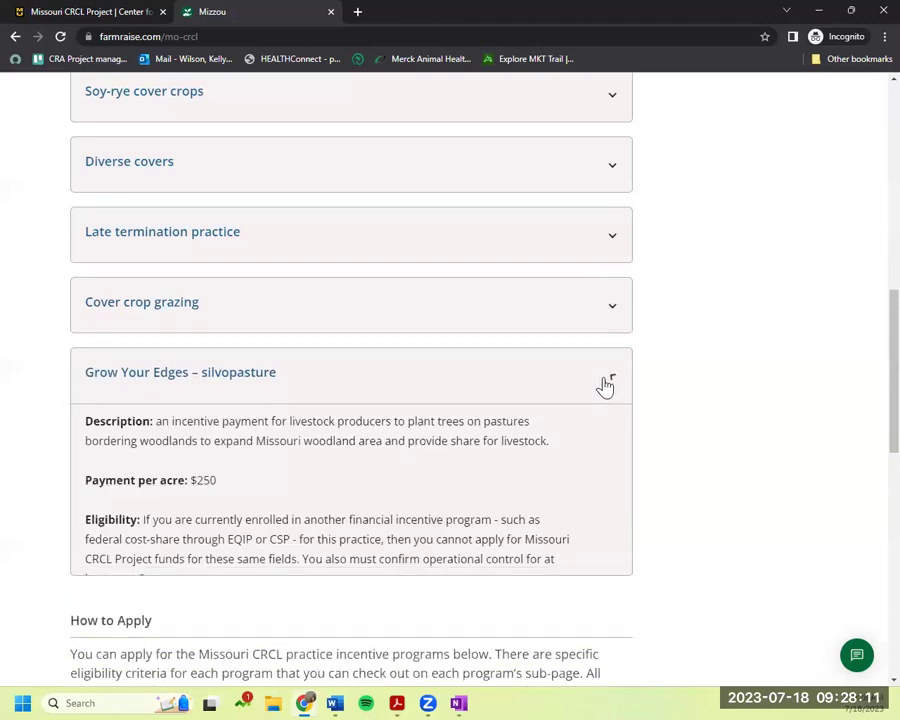
{"action": "left_click", "coordinate": [605, 386]}
Scroll to How to Apply, highlight the payment caps bullet, and continue to Apply now.
{"action": "scroll", "coordinate": [606, 386], "scroll_direction": "down", "scroll_amount": 3}
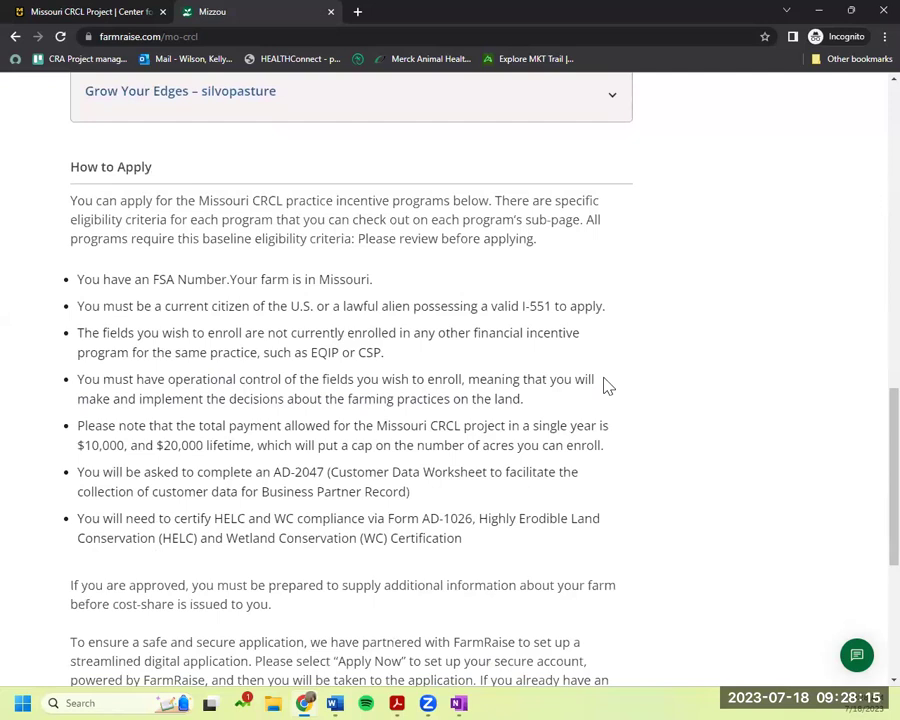
{"action": "scroll", "coordinate": [605, 385], "scroll_direction": "down", "scroll_amount": 1}
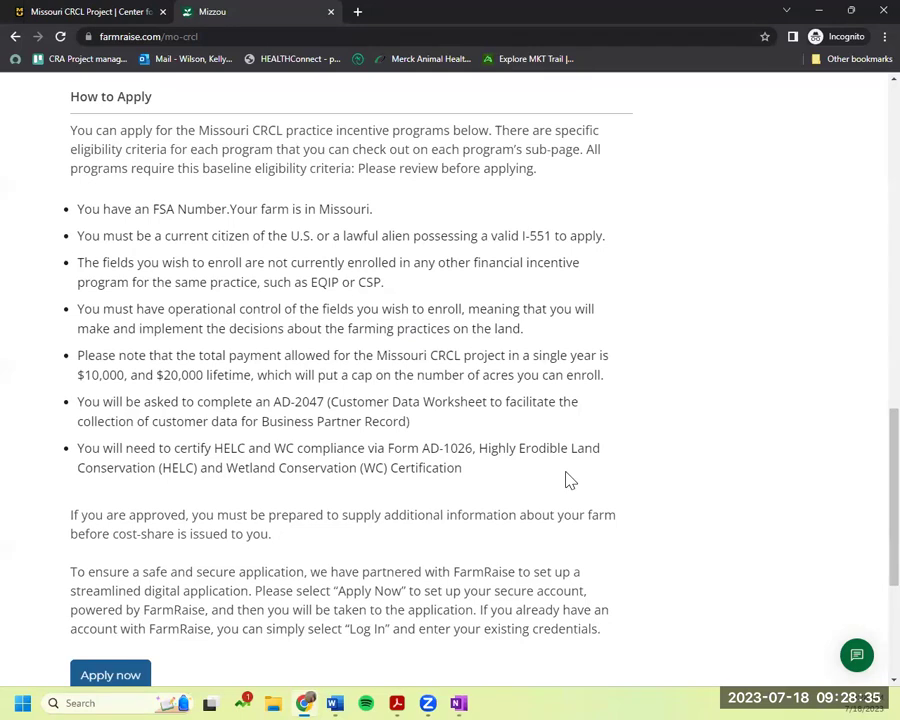
{"action": "scroll", "coordinate": [568, 481], "scroll_direction": "down", "scroll_amount": 1}
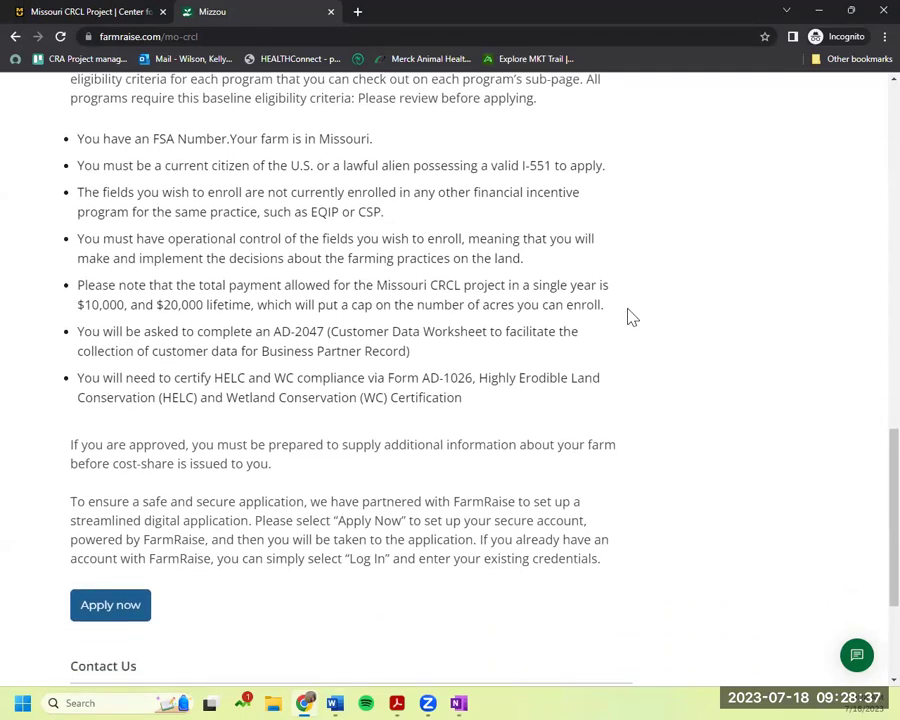
{"action": "left_click_drag", "start_coordinate": [605, 306], "coordinate": [74, 283]}
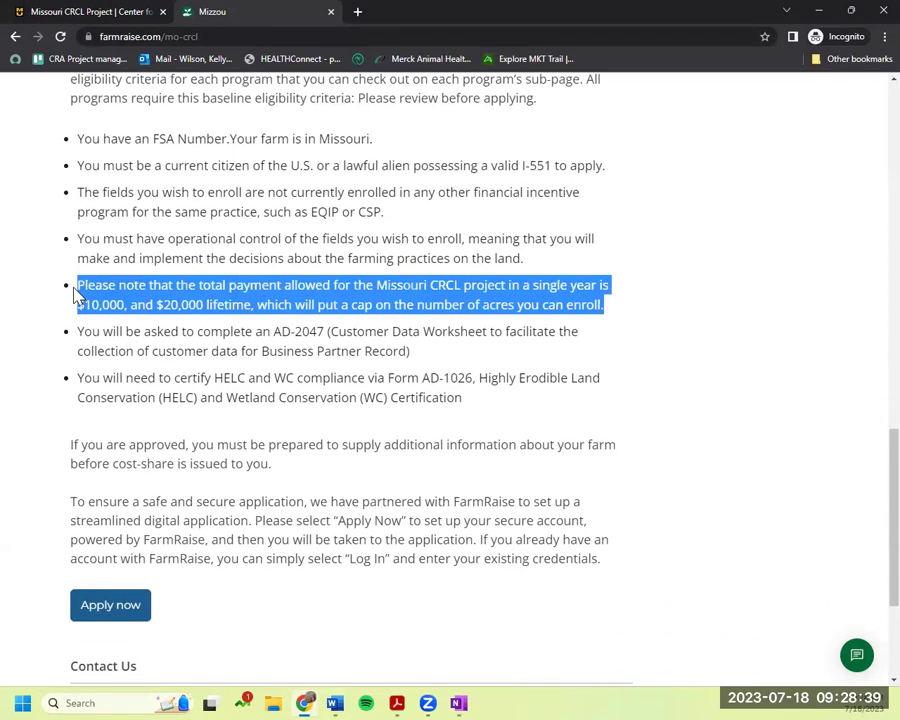
{"action": "left_click", "coordinate": [601, 340]}
{"action": "scroll", "coordinate": [601, 340], "scroll_direction": "down", "scroll_amount": 3}
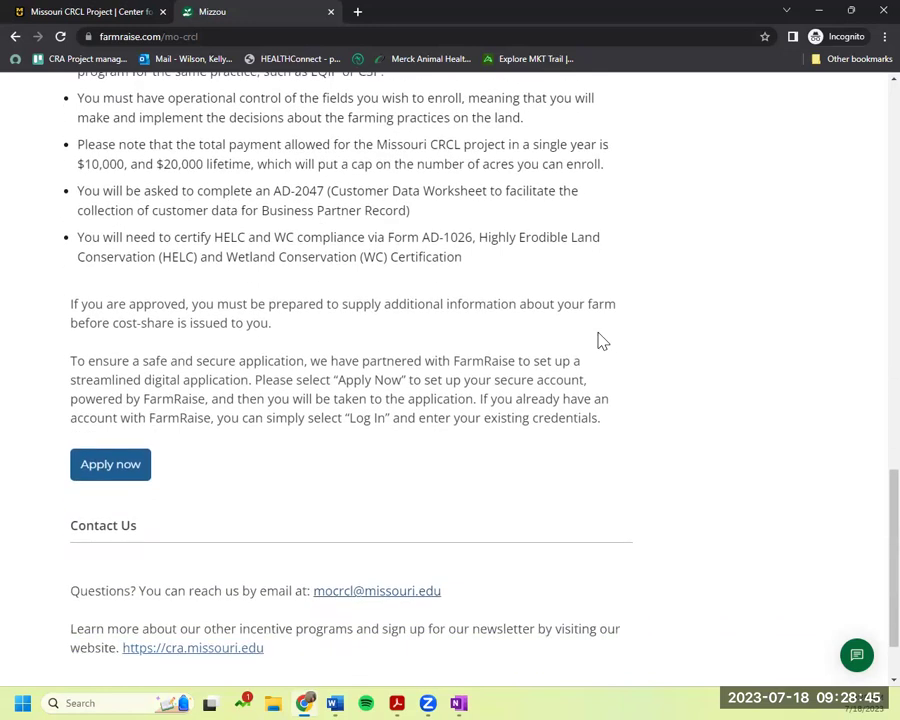
{"action": "scroll", "coordinate": [601, 340], "scroll_direction": "down", "scroll_amount": 2}
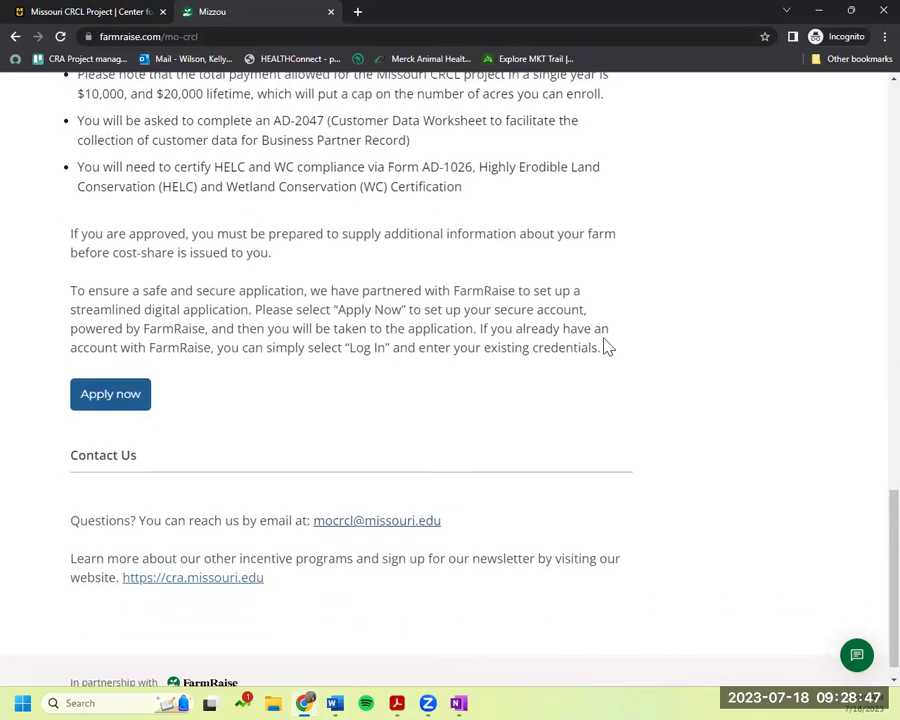
Start the application and sign up with an e-mail address and a qualifying password.
{"action": "left_click", "coordinate": [131, 396]}
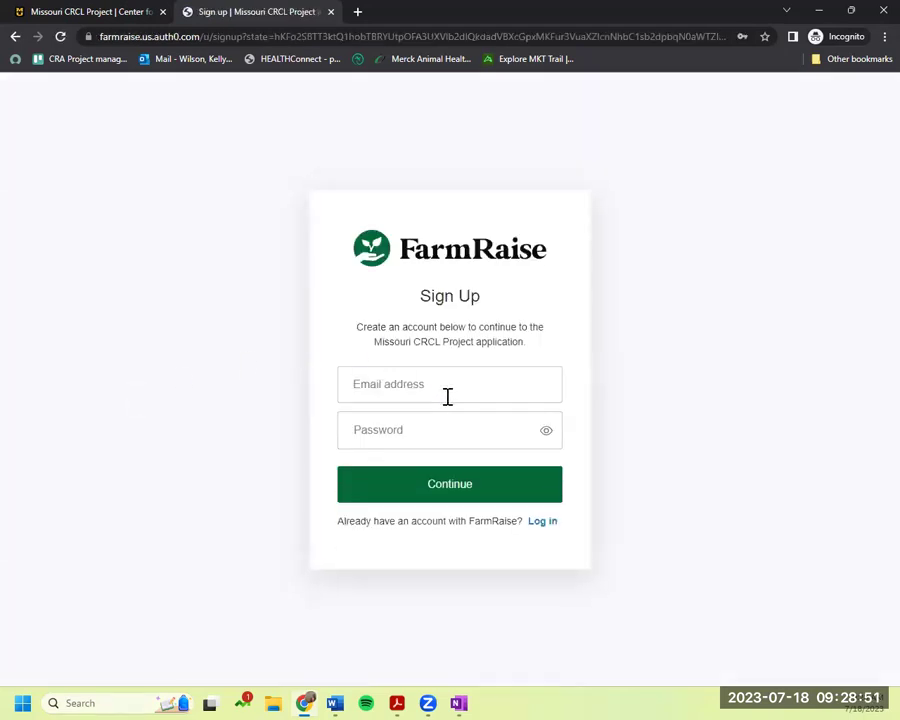
{"action": "left_click", "coordinate": [447, 389]}
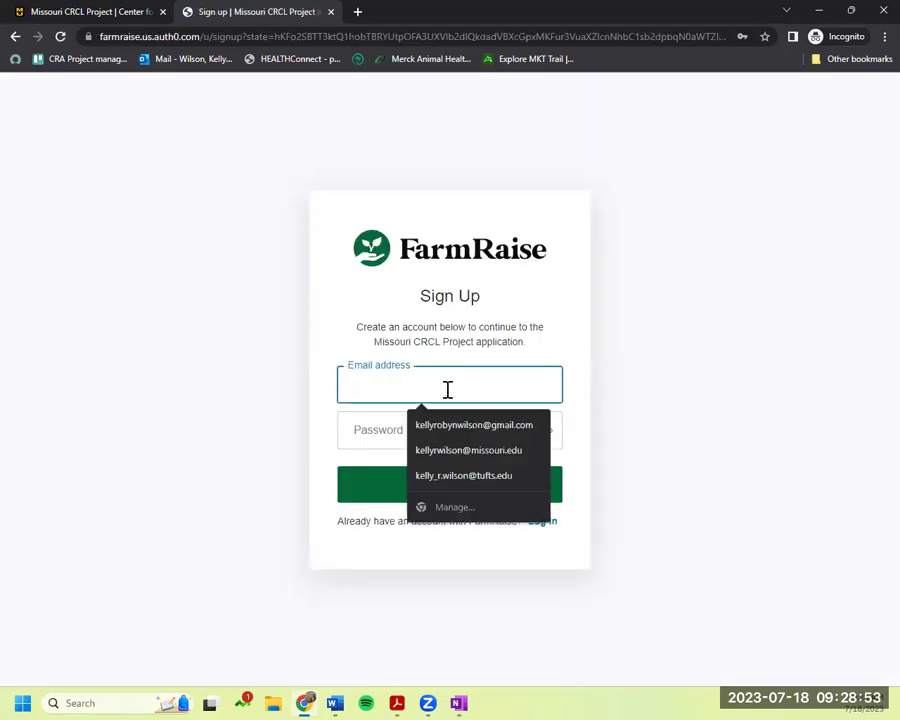
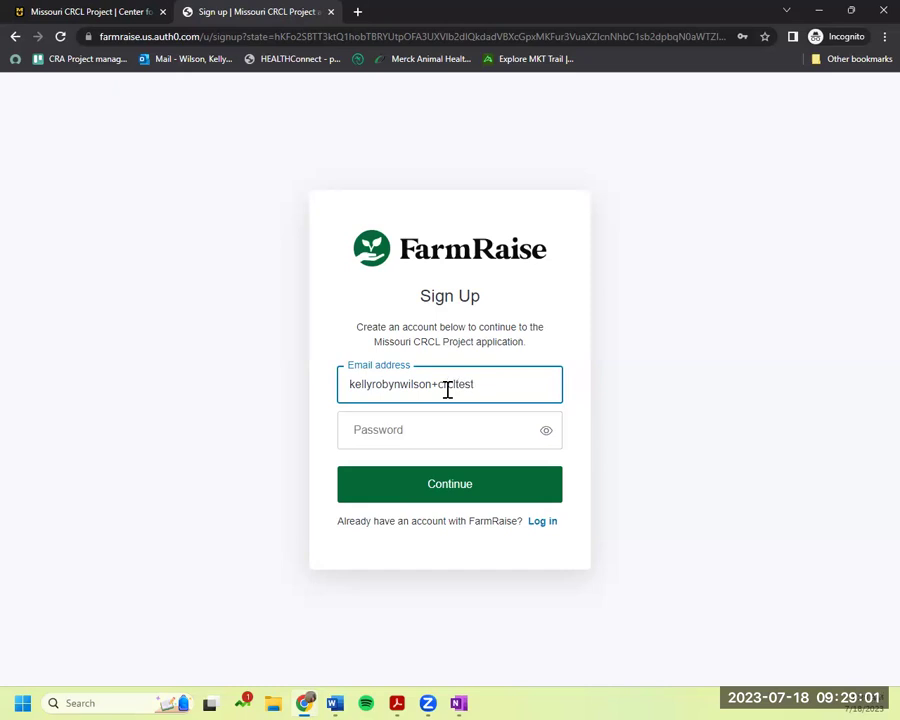
{"action": "left_click", "coordinate": [458, 431]}
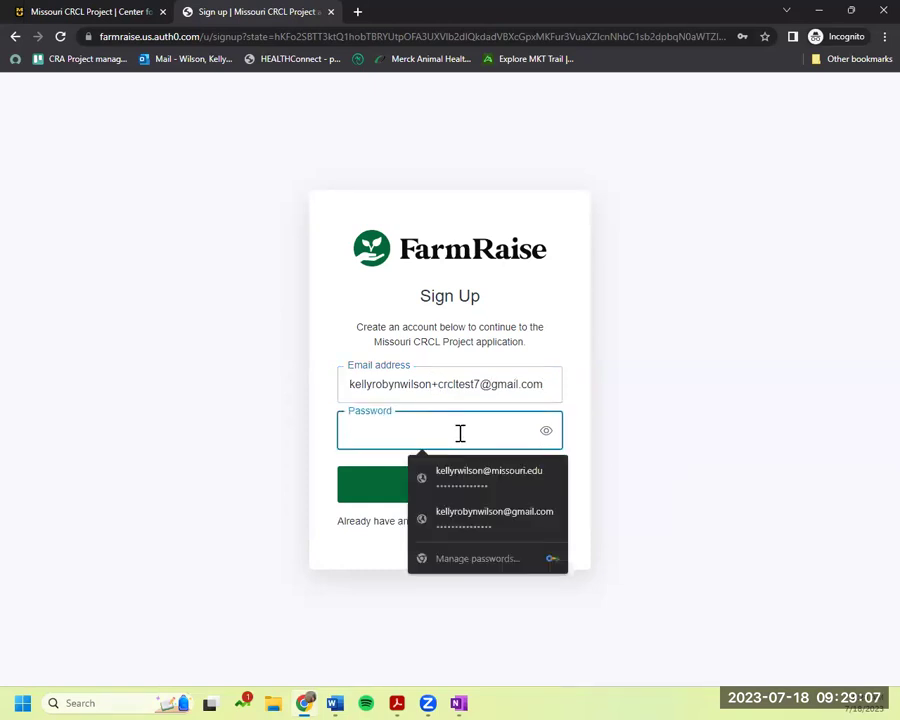
{"action": "type", "text": "••••••••••"}
{"action": "left_click", "coordinate": [585, 416]}
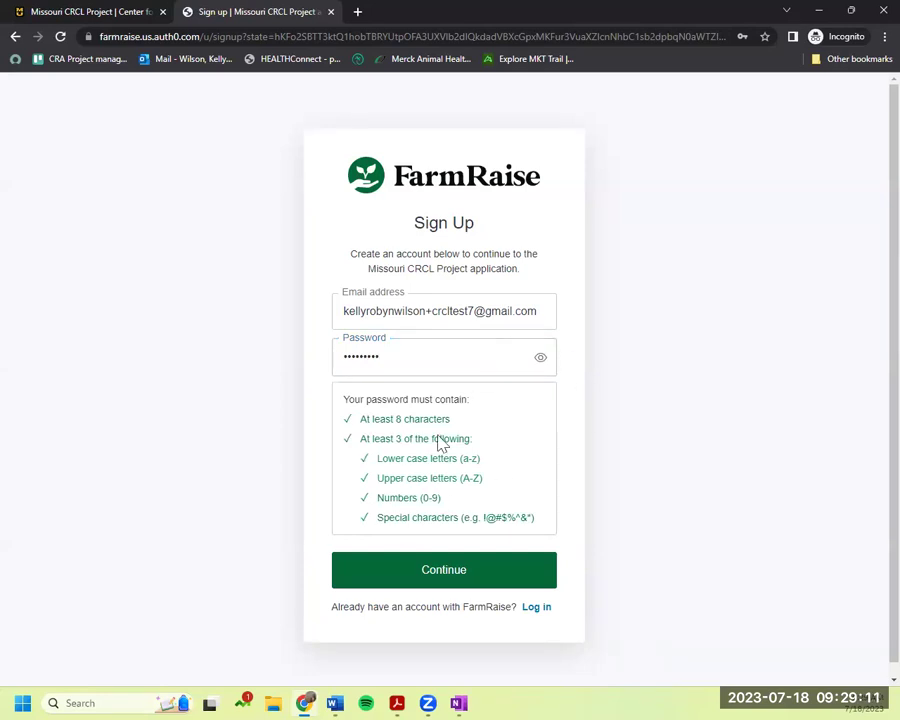
{"action": "scroll", "coordinate": [684, 523], "scroll_direction": "down", "scroll_amount": 1}
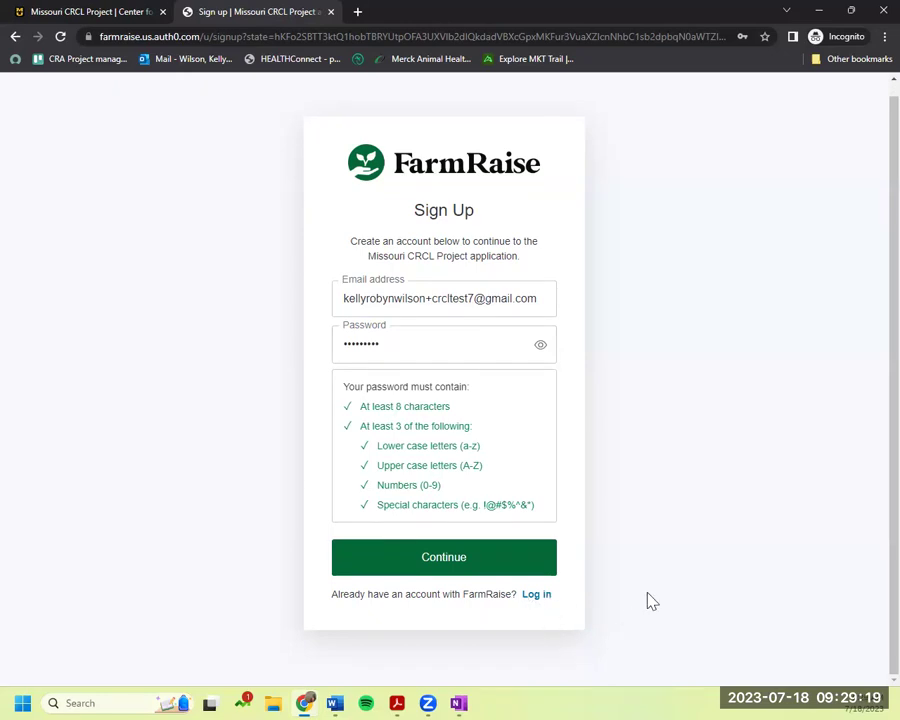
{"action": "left_click", "coordinate": [463, 558]}
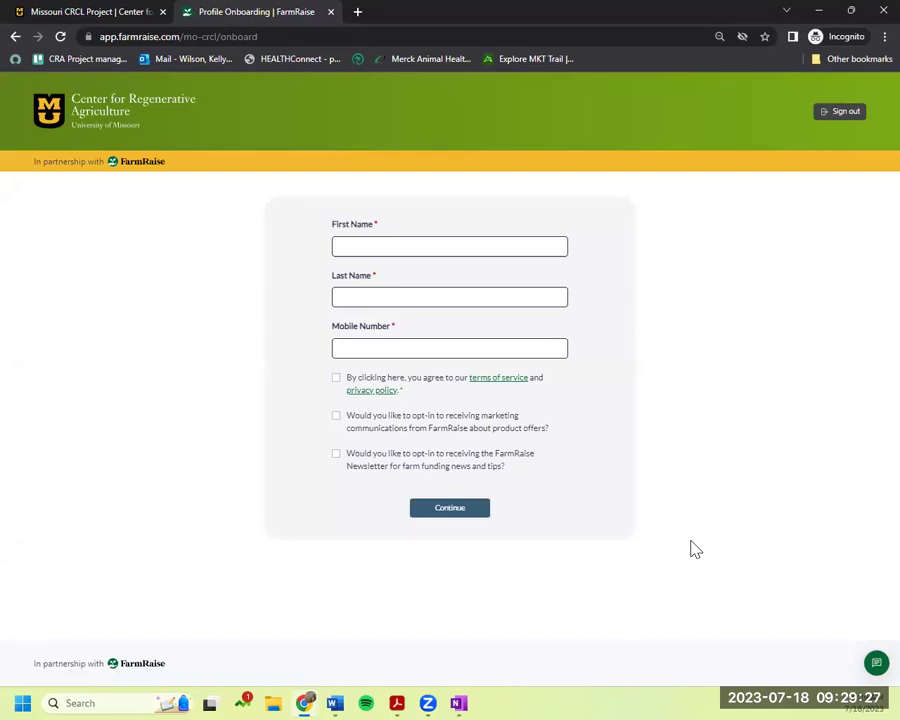
Autofill the profile name and mobile number, accept the terms, and submit the profile.
{"action": "left_click", "coordinate": [436, 247]}
{"action": "left_click", "coordinate": [420, 288]}
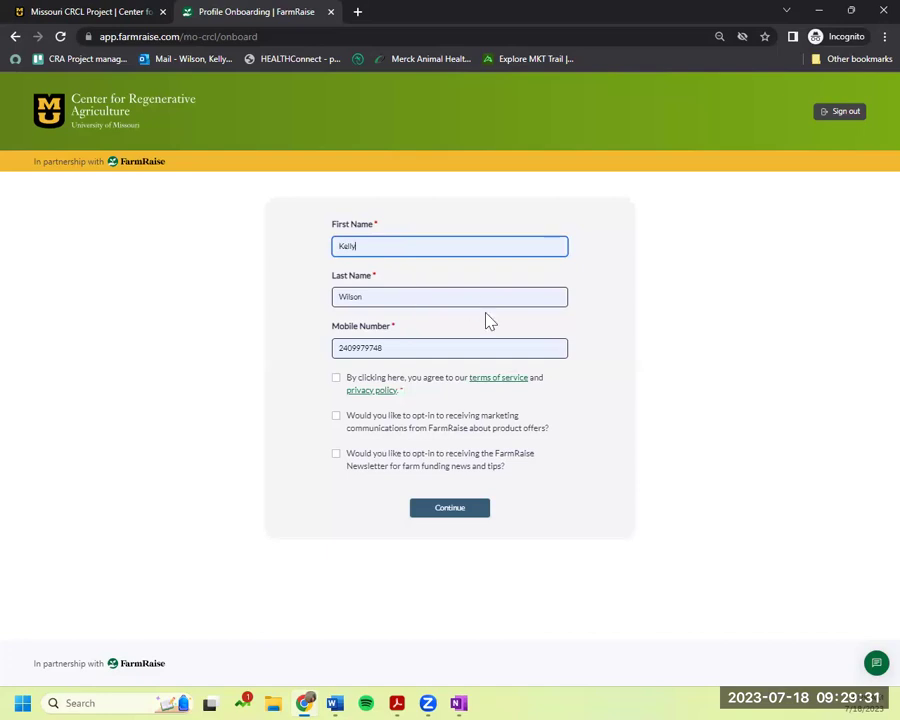
{"action": "left_click", "coordinate": [420, 345]}
{"action": "left_click", "coordinate": [733, 337]}
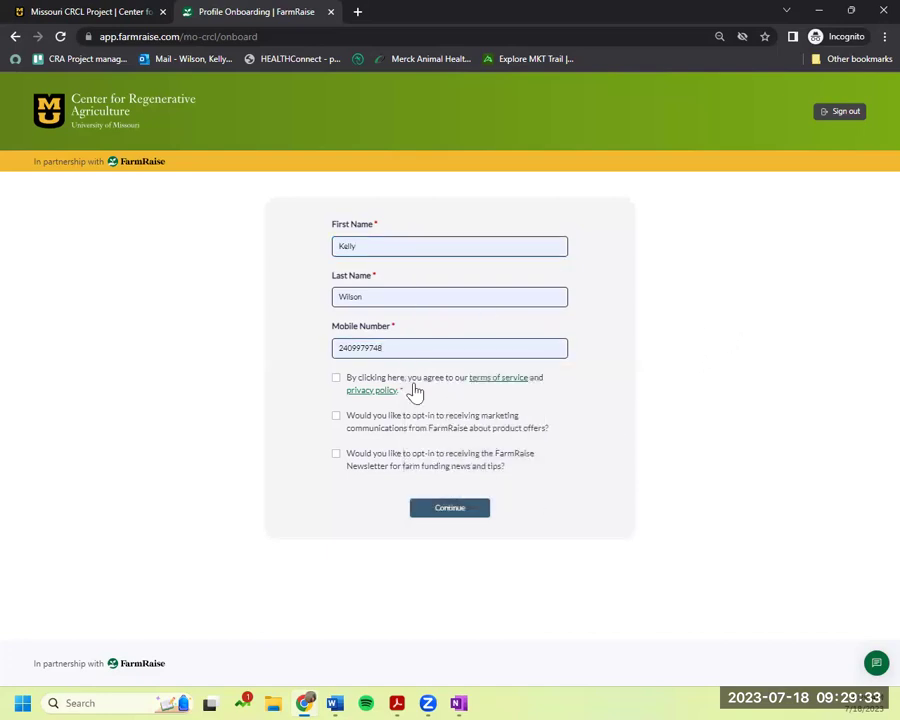
{"action": "left_click", "coordinate": [337, 381]}
{"action": "left_click", "coordinate": [476, 513]}
Create the farm 'Kellys farm' as an Individual/Sole Proprietorship.
{"action": "left_click", "coordinate": [468, 270]}
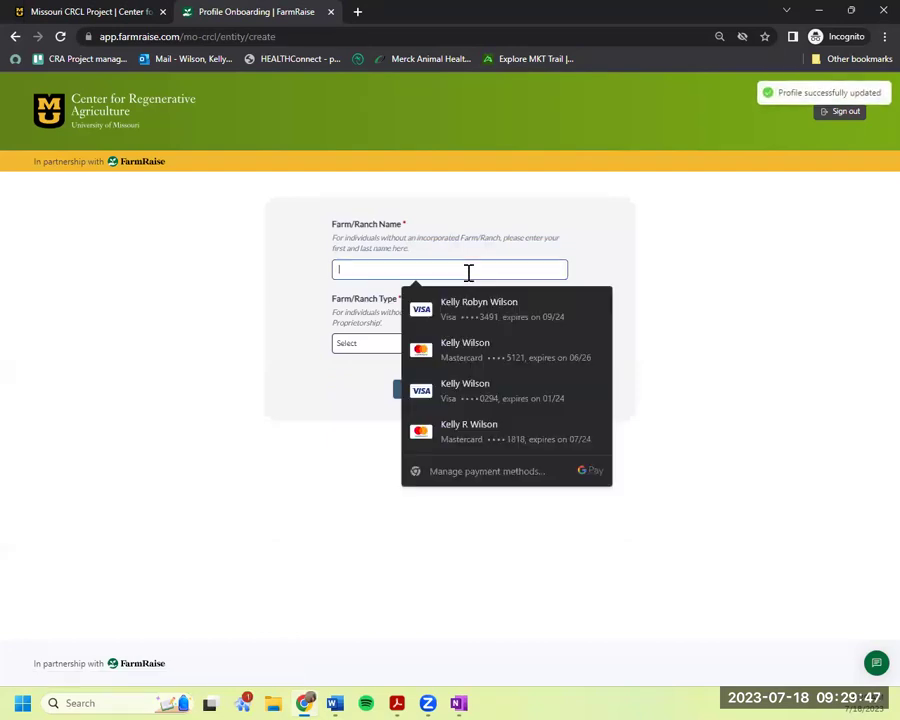
{"action": "type", "text": "Kellys farm"}
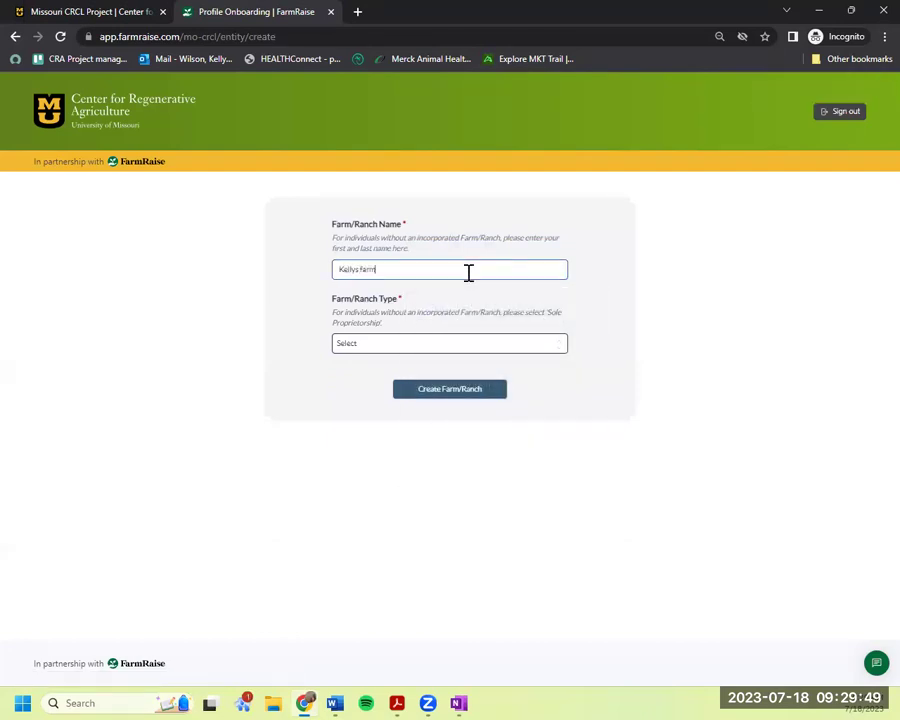
{"action": "left_click", "coordinate": [526, 346]}
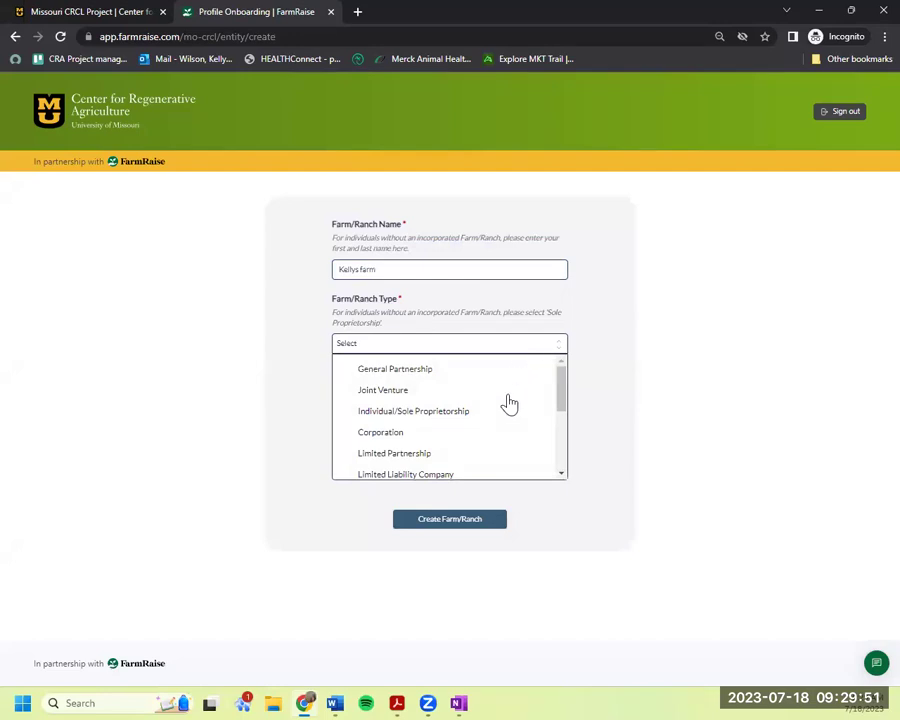
{"action": "left_click", "coordinate": [413, 411]}
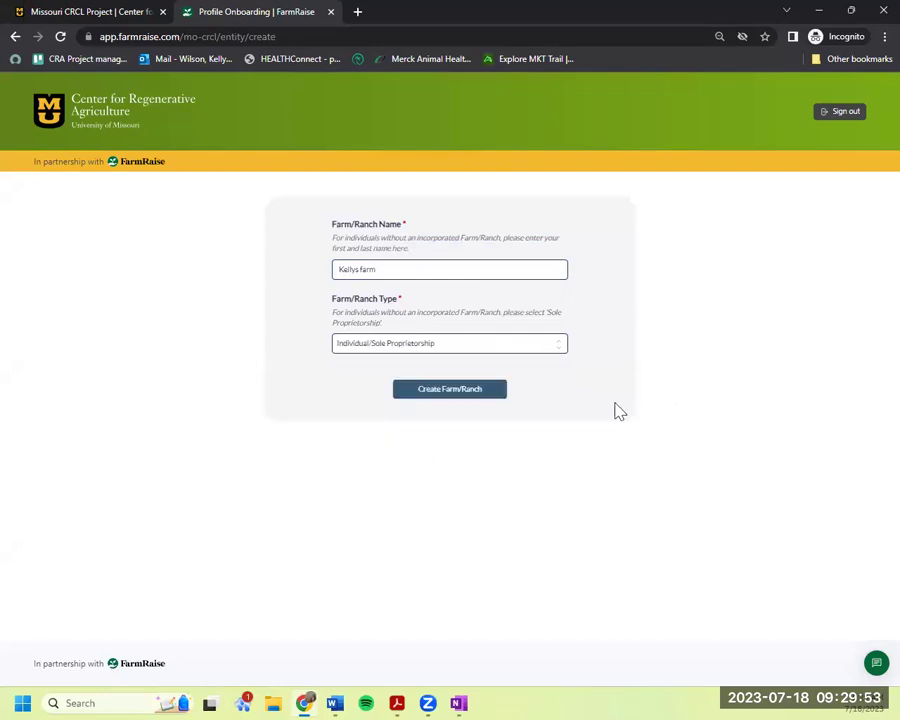
{"action": "left_click", "coordinate": [466, 395]}
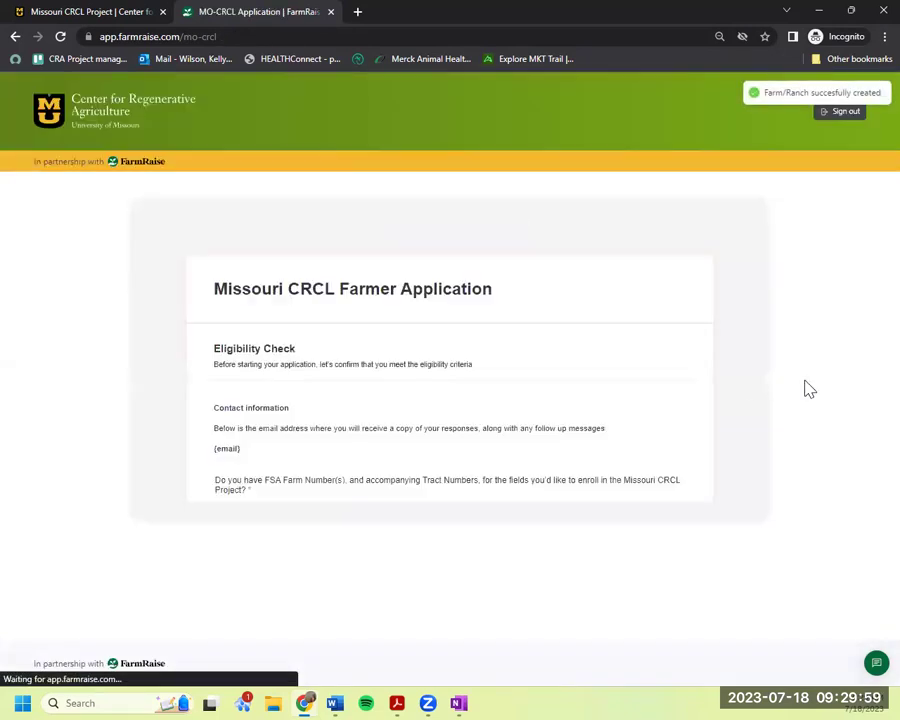
Answer Yes to FSA numbers, Missouri location and operational control; confirm non-foreign status and agree to share information.
{"action": "scroll", "coordinate": [810, 388], "scroll_direction": "down", "scroll_amount": 1}
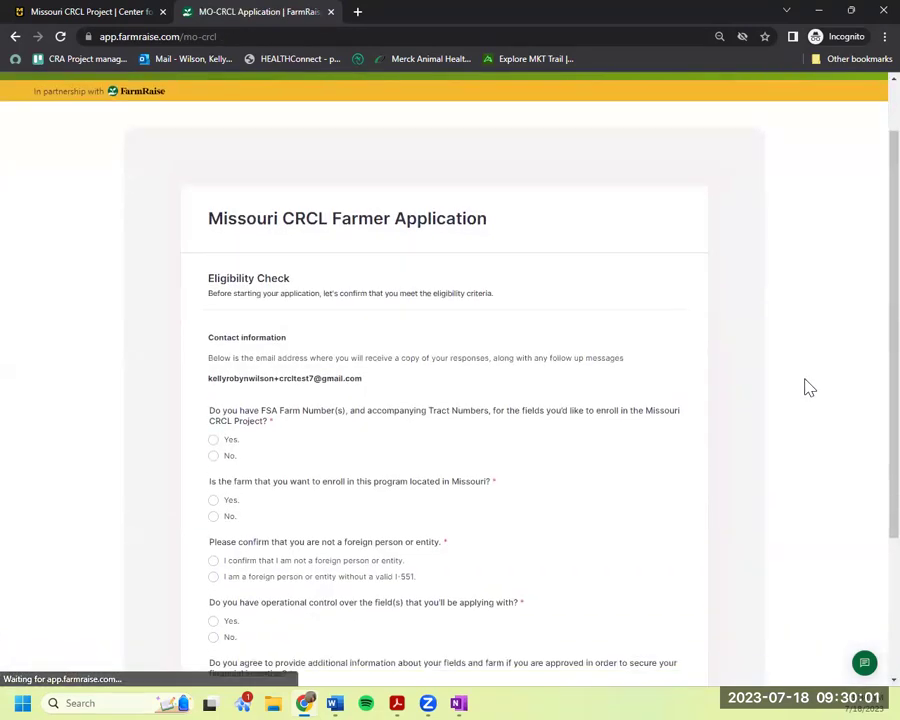
{"action": "scroll", "coordinate": [807, 389], "scroll_direction": "down", "scroll_amount": 1}
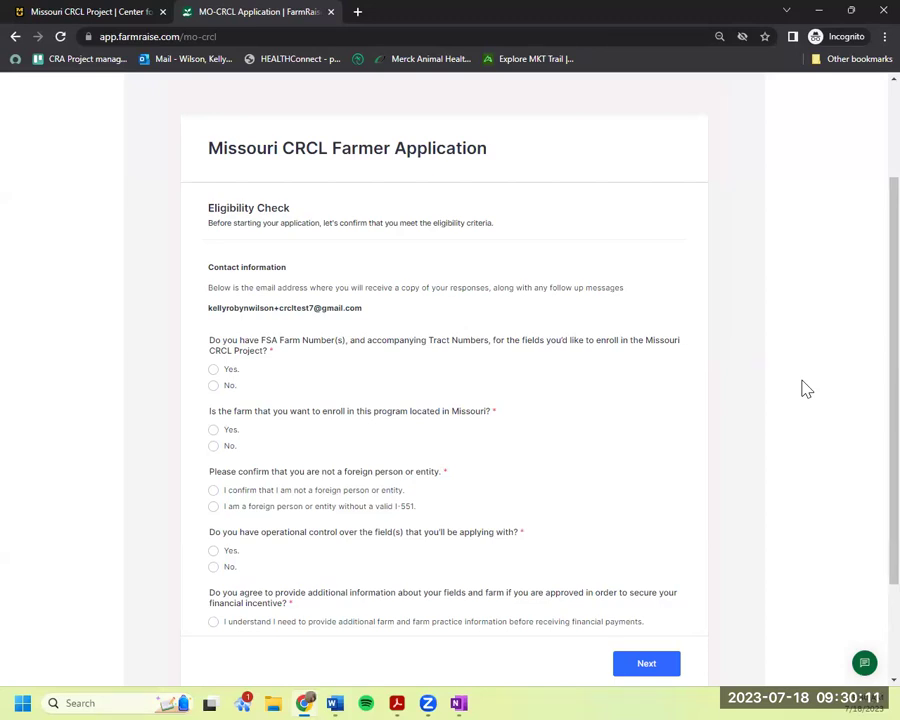
{"action": "left_click", "coordinate": [229, 376]}
{"action": "scroll", "coordinate": [620, 440], "scroll_direction": "down", "scroll_amount": 3}
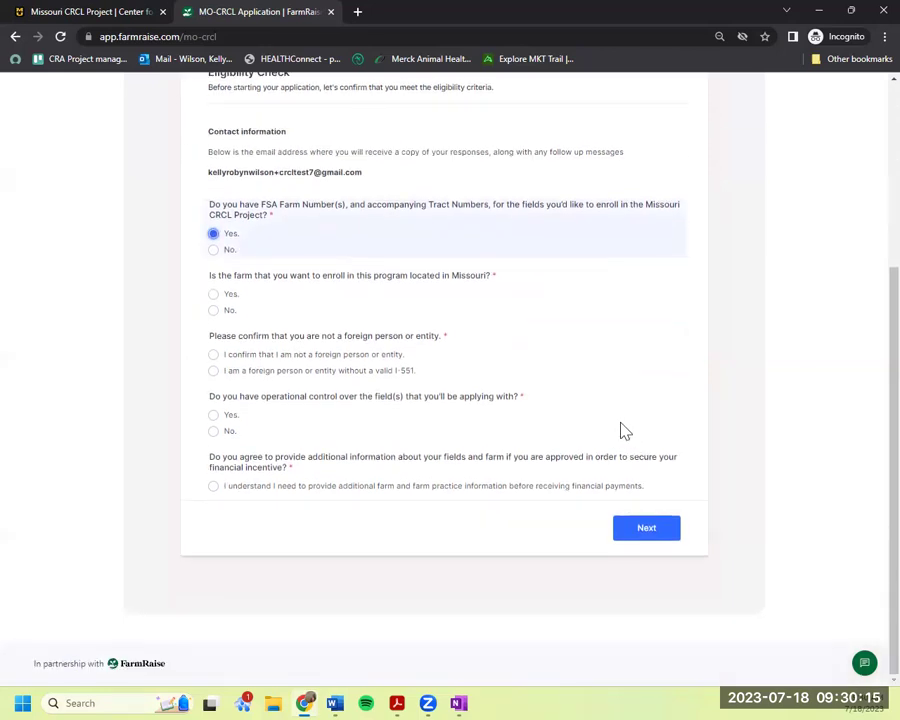
{"action": "left_click", "coordinate": [222, 300]}
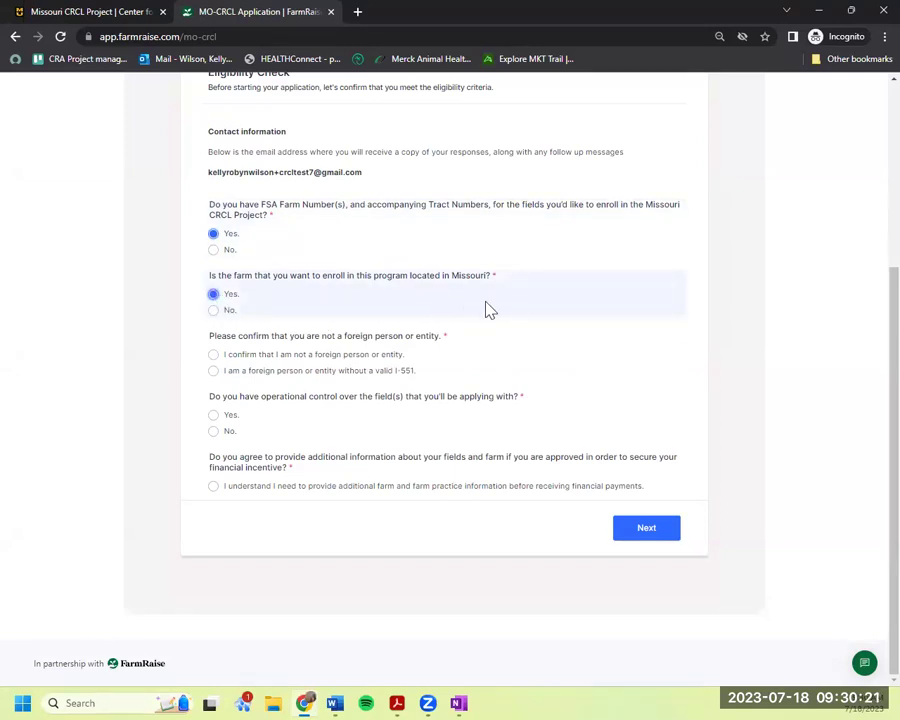
{"action": "left_click", "coordinate": [373, 358]}
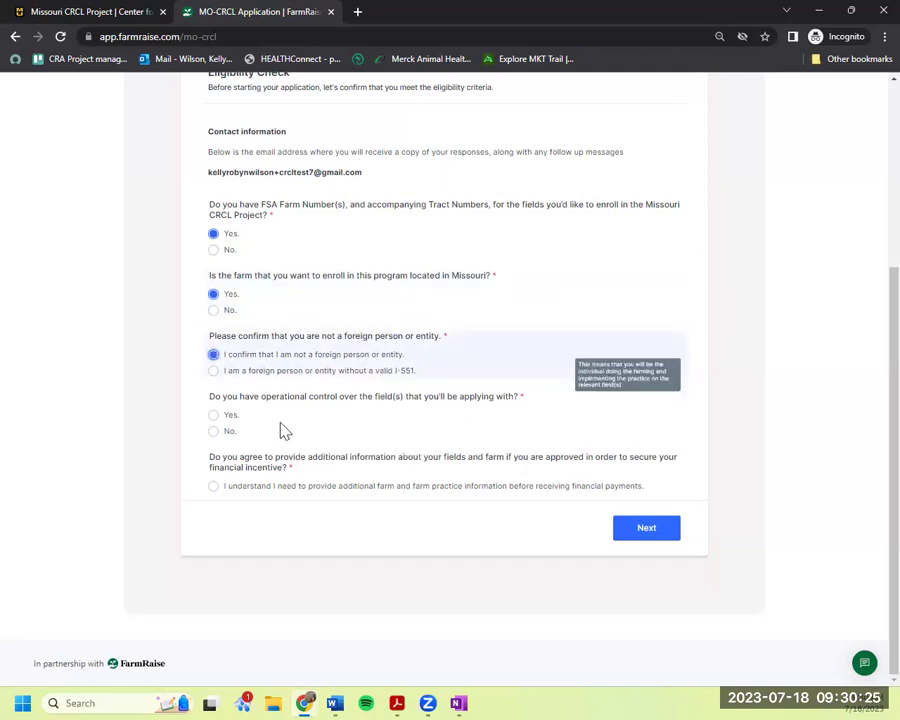
{"action": "left_click", "coordinate": [226, 417]}
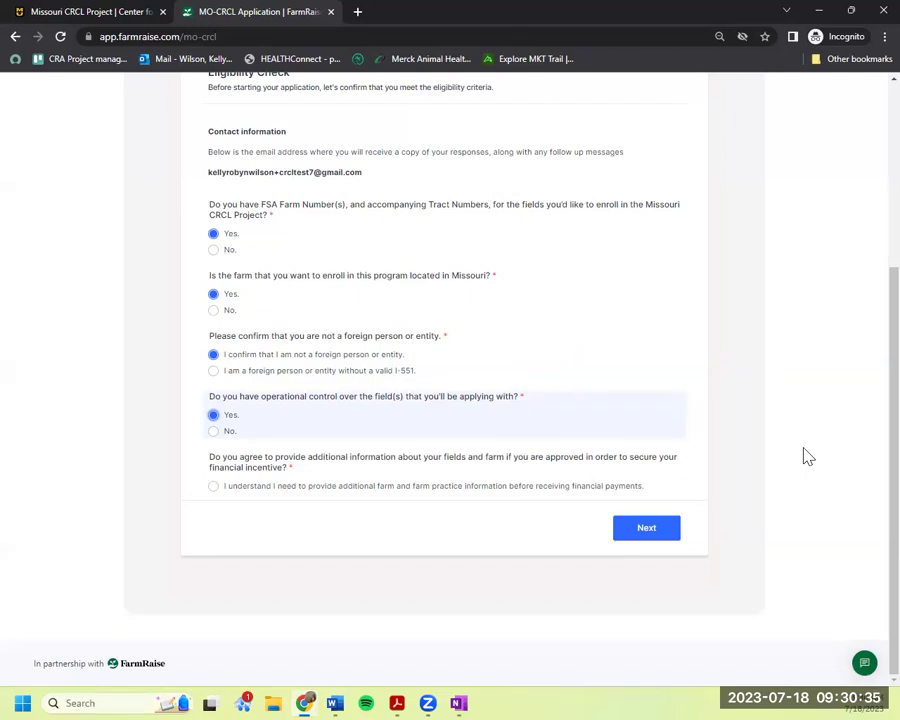
{"action": "left_click", "coordinate": [400, 487]}
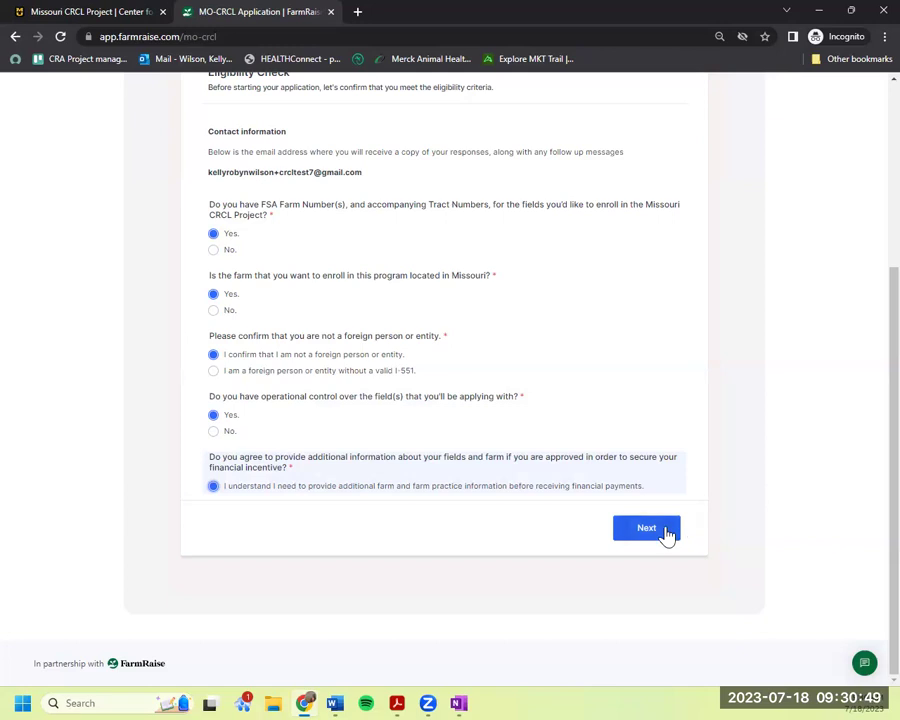
Try No for the FSA numbers and Missouri questions, then set both back to Yes.
{"action": "mouse_move", "coordinate": [279, 250]}
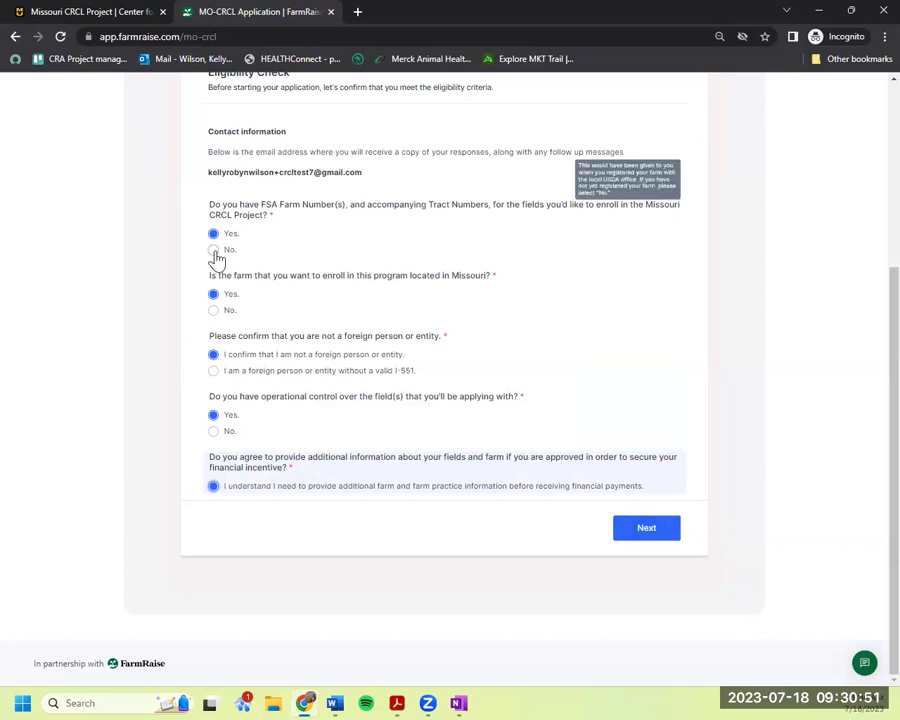
{"action": "left_click", "coordinate": [214, 251]}
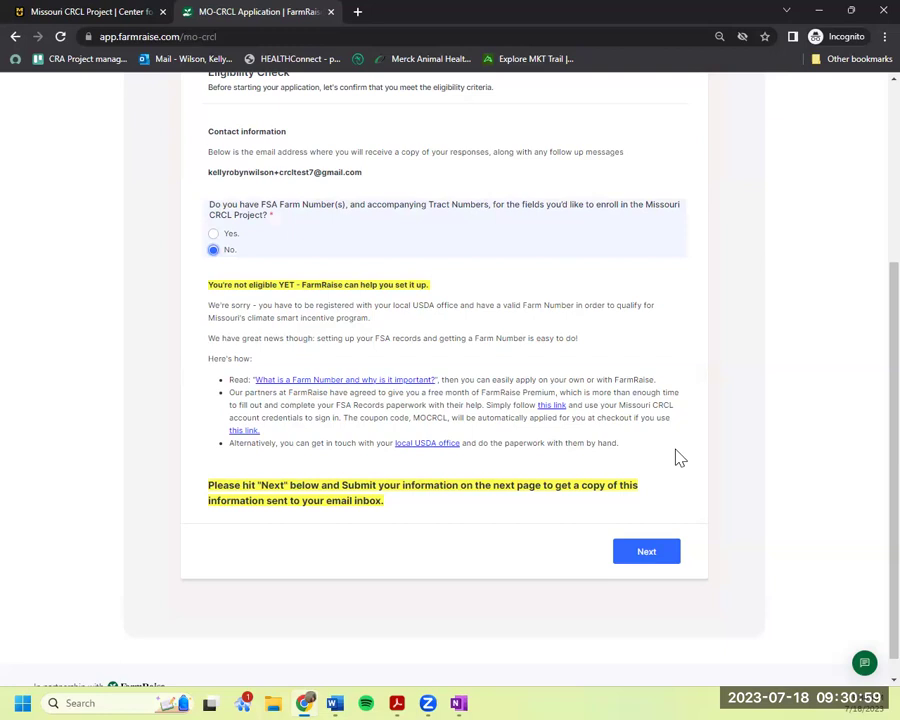
{"action": "left_click", "coordinate": [229, 235]}
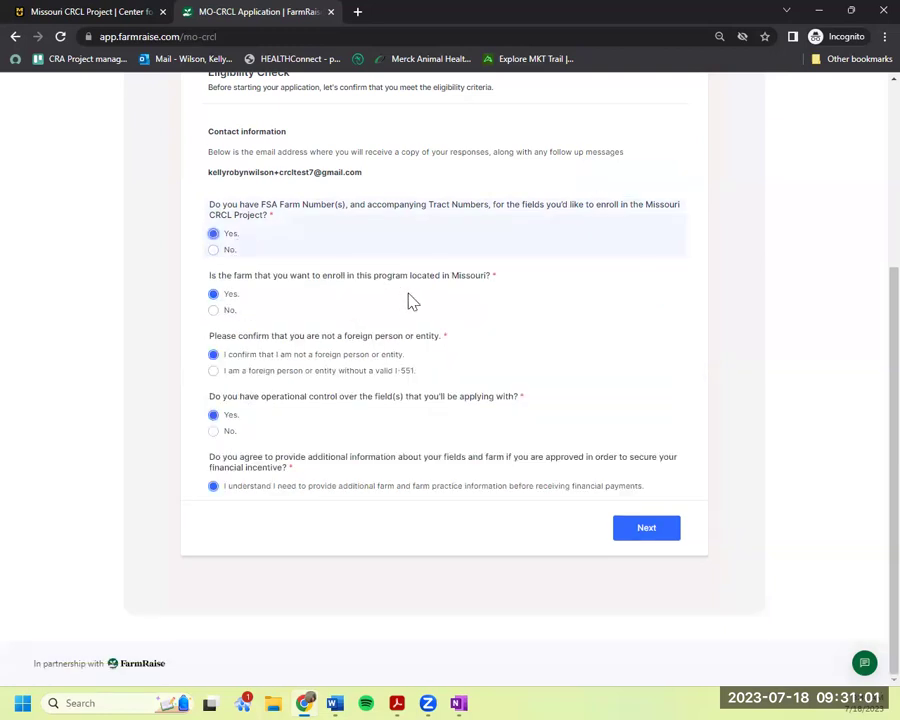
{"action": "left_click", "coordinate": [215, 311]}
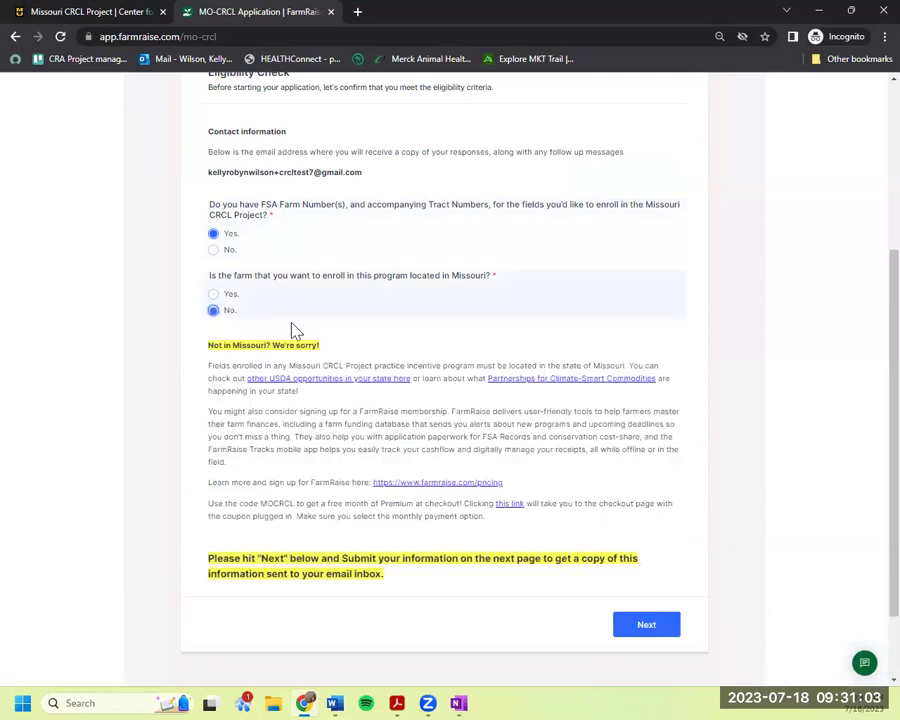
{"action": "left_click_drag", "start_coordinate": [580, 520], "coordinate": [532, 477]}
{"action": "left_click", "coordinate": [532, 460]}
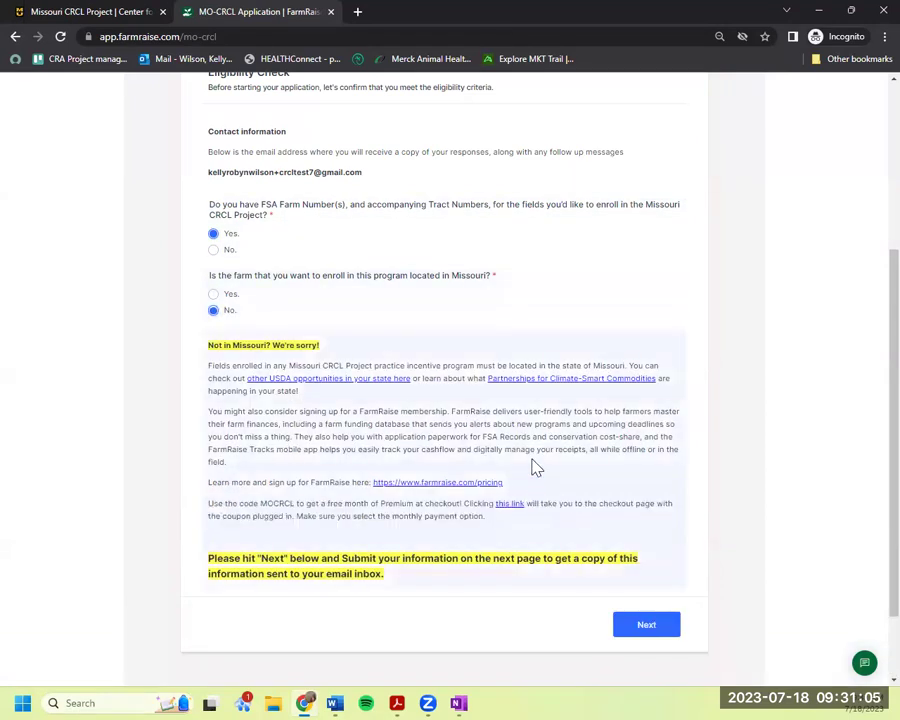
{"action": "left_click", "coordinate": [230, 295]}
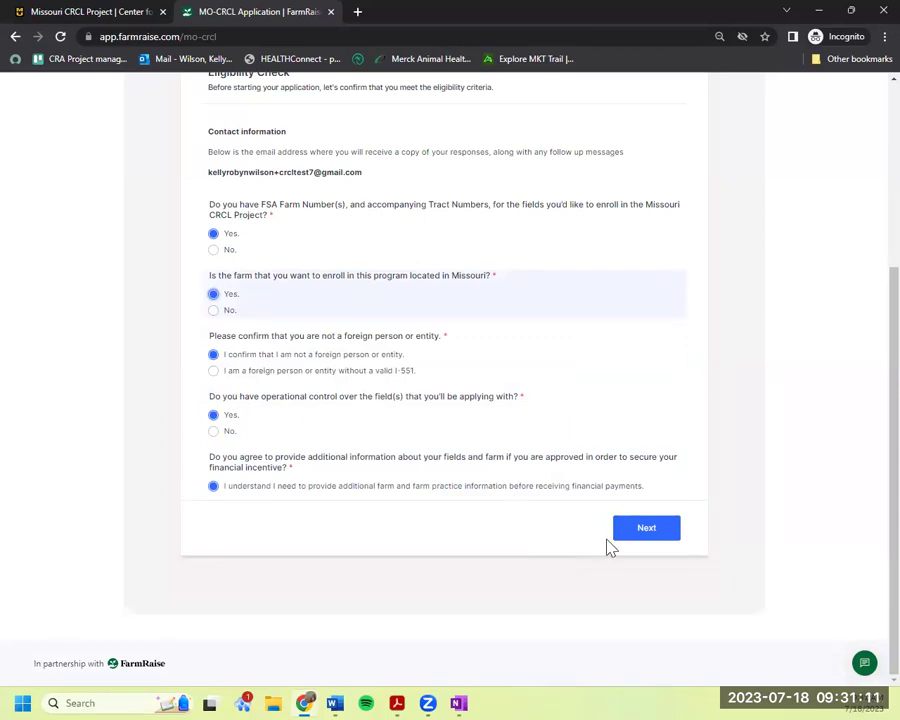
Keep the phone number unchanged and pick Education workshops and Print communications as referral sources.
{"action": "left_click", "coordinate": [634, 533]}
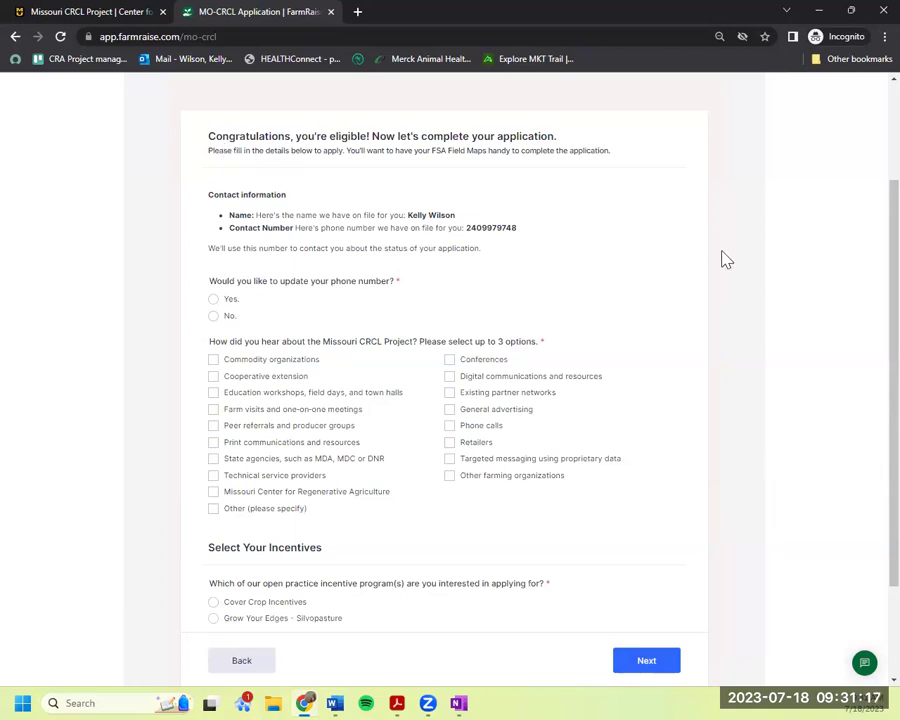
{"action": "scroll", "coordinate": [725, 259], "scroll_direction": "down", "scroll_amount": 2}
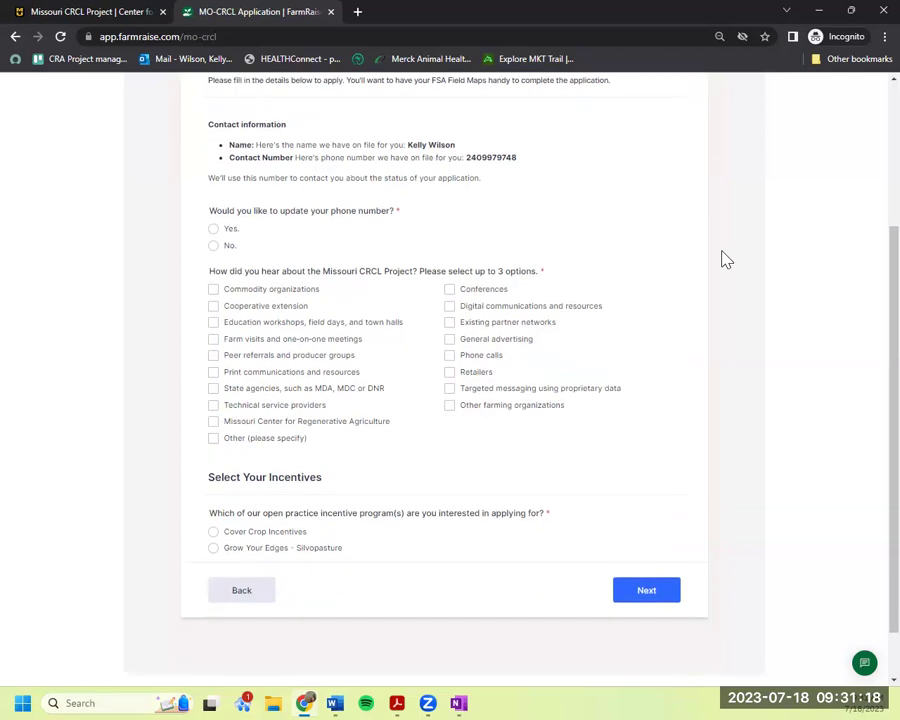
{"action": "left_click", "coordinate": [228, 250]}
{"action": "left_click", "coordinate": [299, 290]}
{"action": "left_click", "coordinate": [299, 293]}
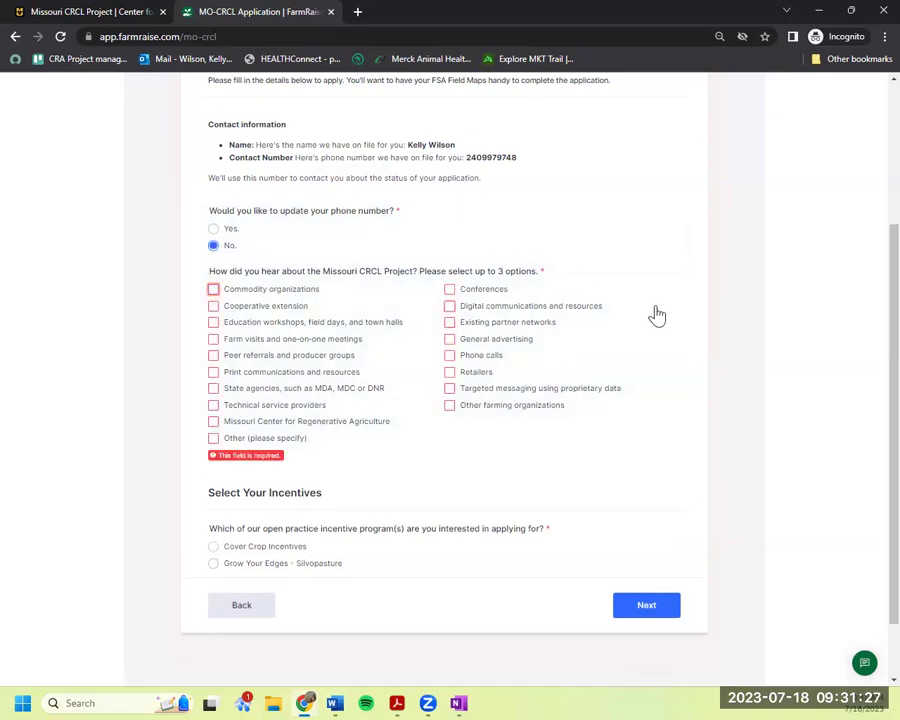
{"action": "left_click", "coordinate": [356, 323]}
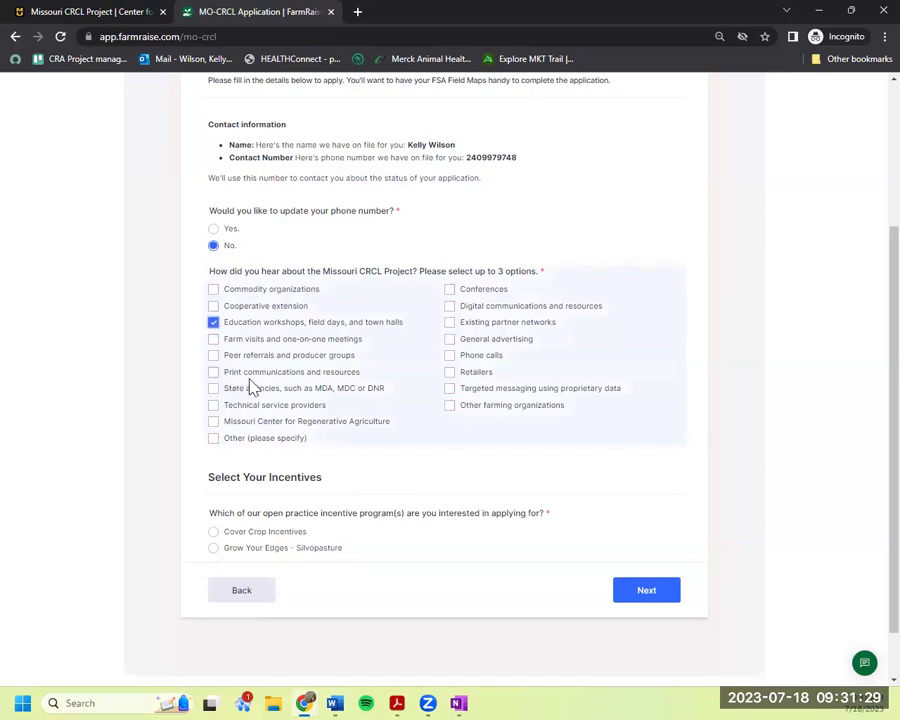
{"action": "left_click", "coordinate": [285, 373]}
{"action": "scroll", "coordinate": [738, 435], "scroll_direction": "down", "scroll_amount": 1}
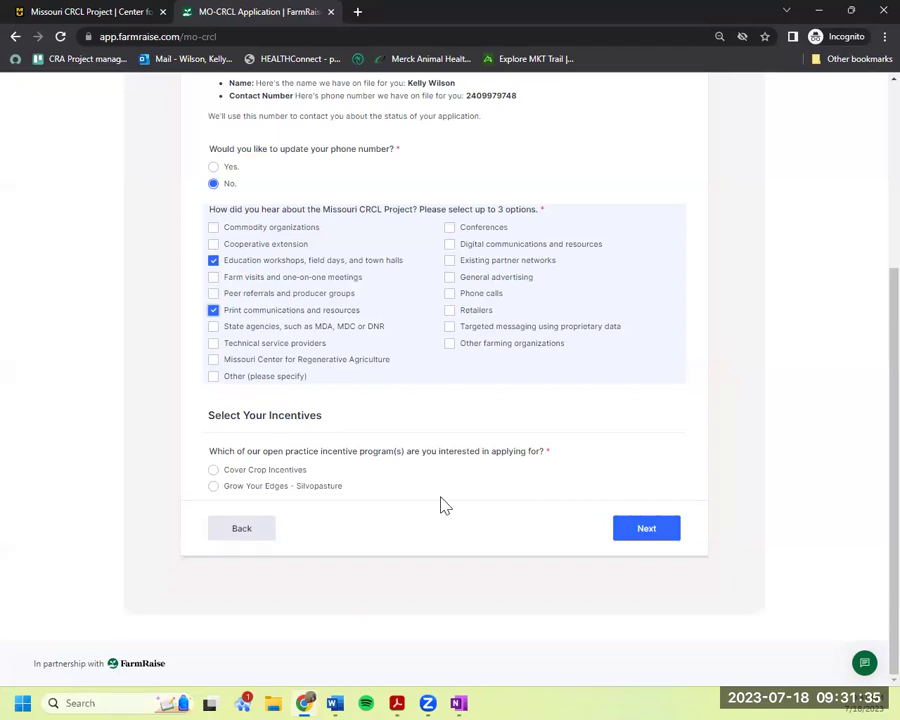
Choose the Cover Crop Incentives program and certify reading its overview.
{"action": "left_click", "coordinate": [295, 479]}
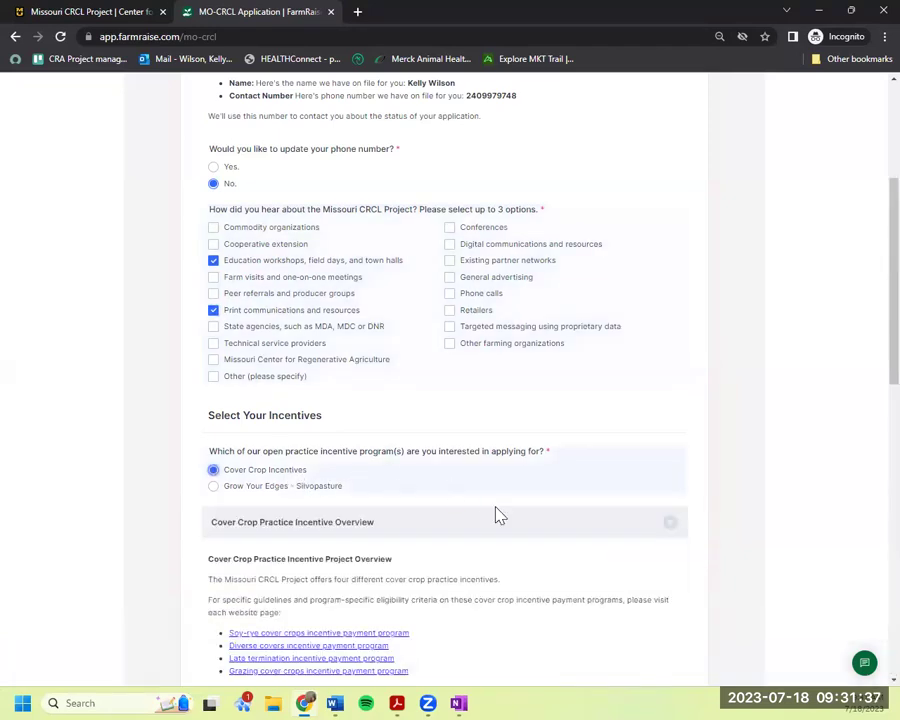
{"action": "scroll", "coordinate": [546, 542], "scroll_direction": "down", "scroll_amount": 4}
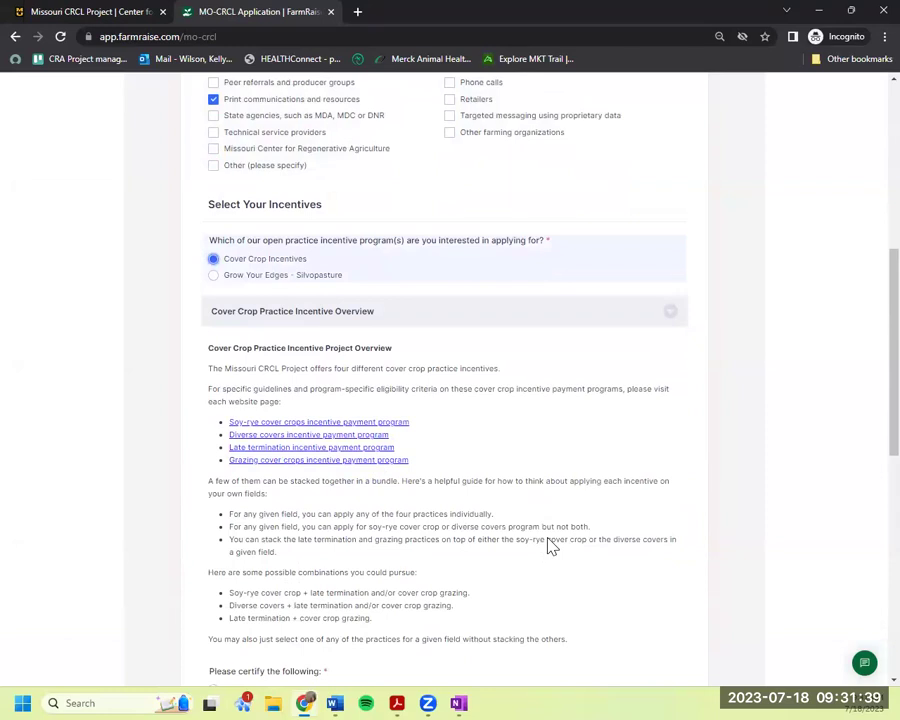
{"action": "scroll", "coordinate": [552, 545], "scroll_direction": "down", "scroll_amount": 1}
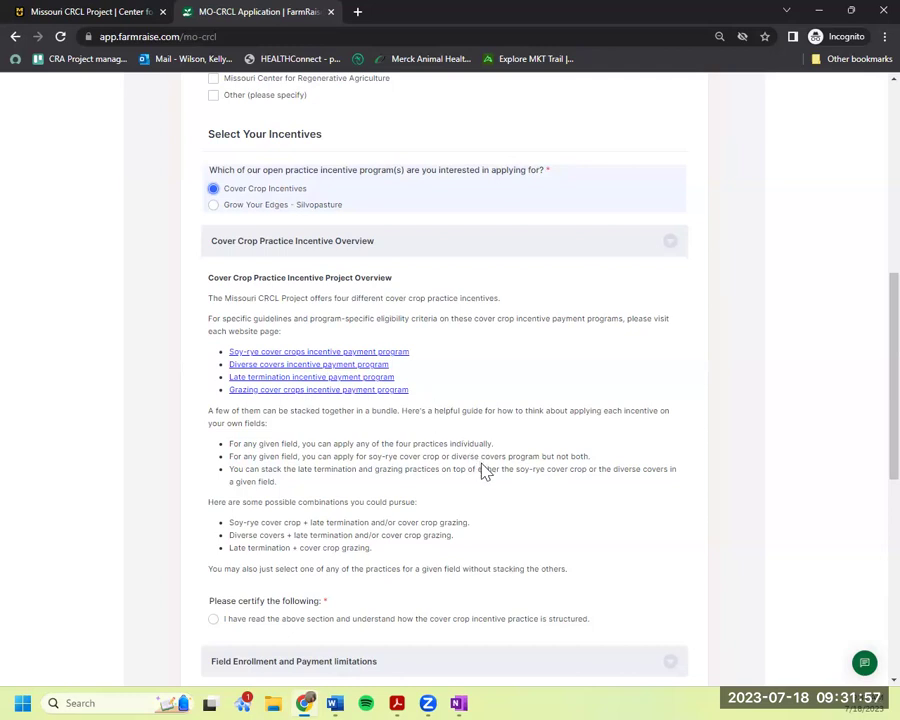
{"action": "scroll", "coordinate": [650, 516], "scroll_direction": "down", "scroll_amount": 4}
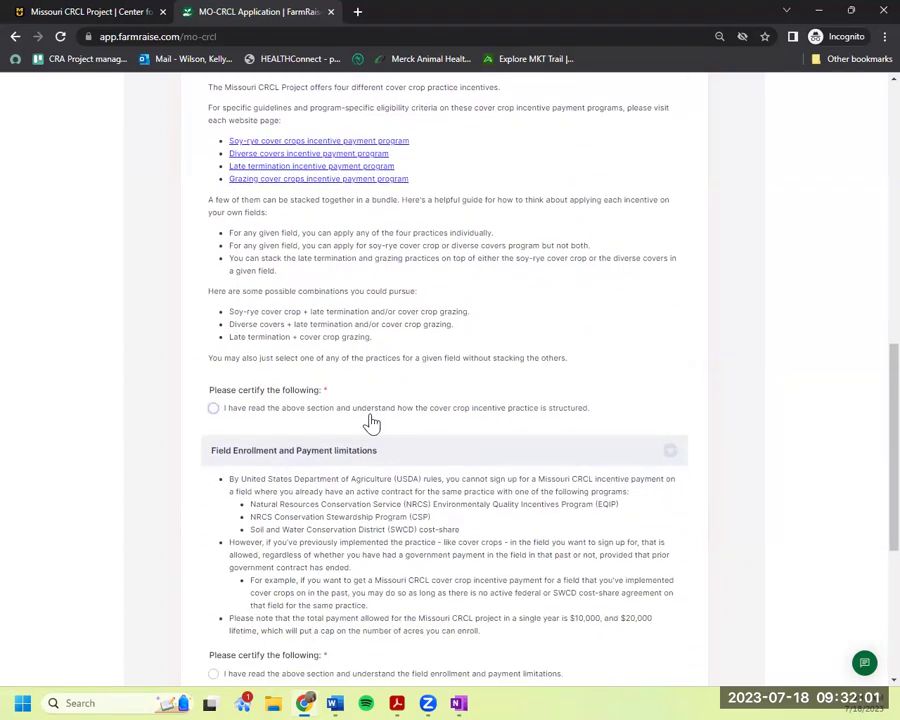
{"action": "left_click", "coordinate": [372, 411]}
Certify understanding the enrollment and payment limitations, and choose Environmental benefits as the primary motivation.
{"action": "scroll", "coordinate": [434, 455], "scroll_direction": "down", "scroll_amount": 4}
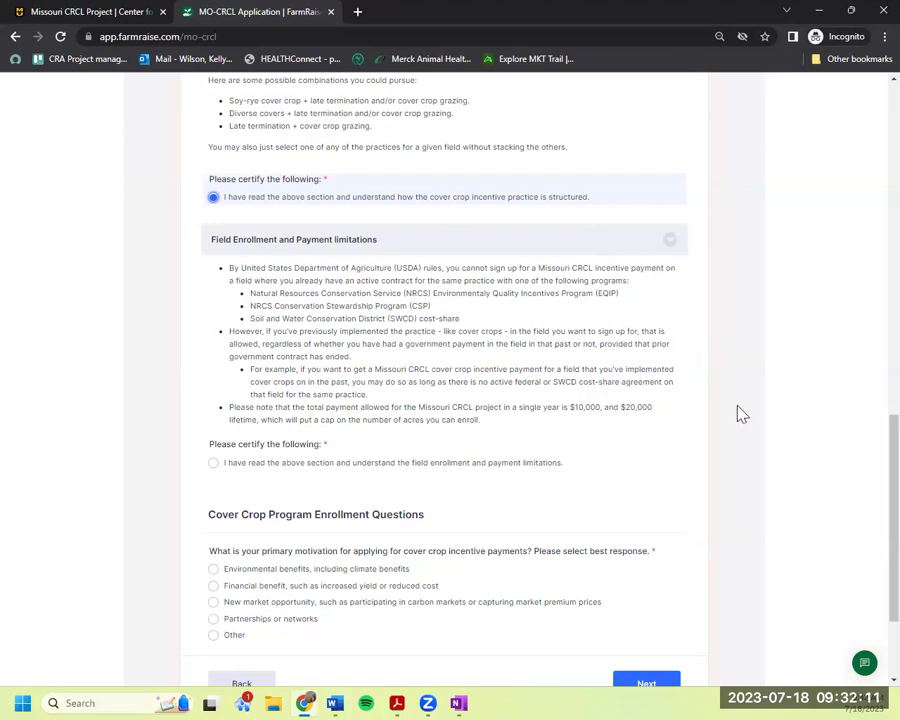
{"action": "scroll", "coordinate": [740, 414], "scroll_direction": "down", "scroll_amount": 2}
{"action": "left_click", "coordinate": [323, 325]}
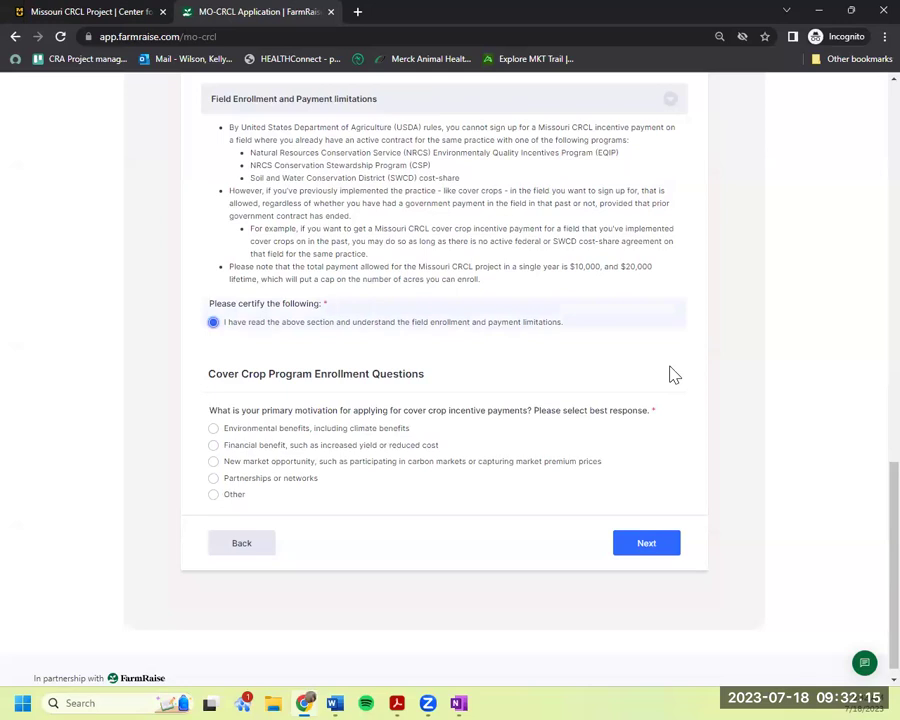
{"action": "scroll", "coordinate": [673, 374], "scroll_direction": "down", "scroll_amount": 1}
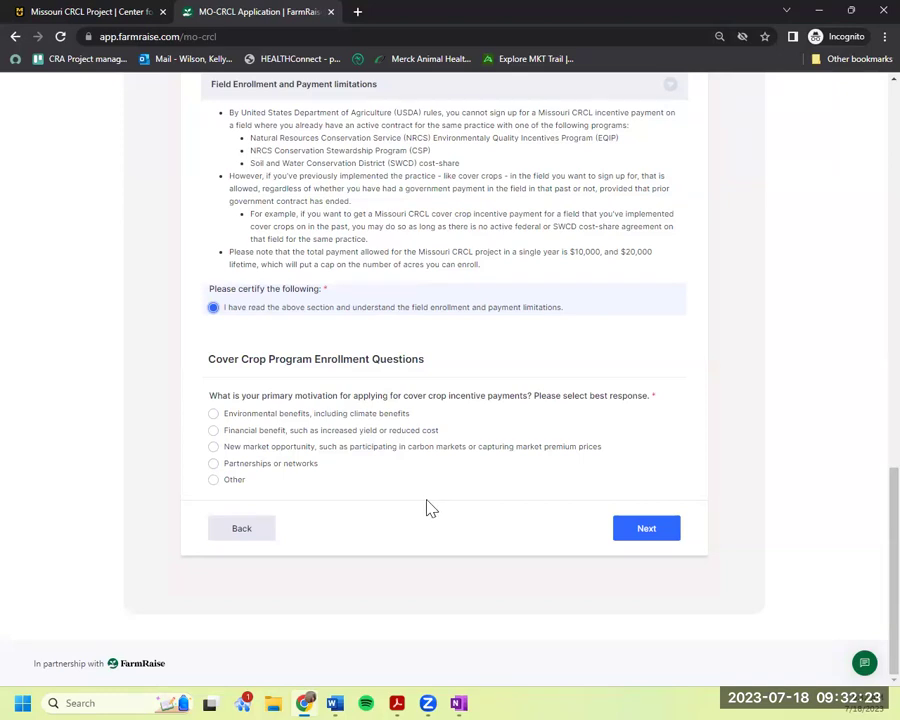
{"action": "left_click", "coordinate": [295, 420]}
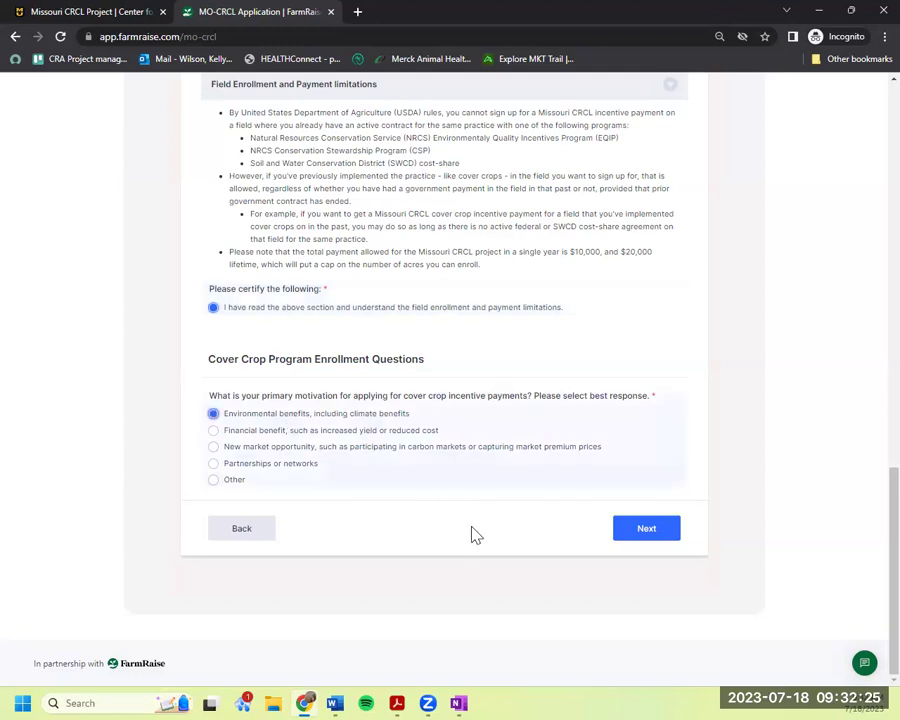
Continue to Field-Specific Information and re-enter 10 as the number of fields to enroll.
{"action": "left_click", "coordinate": [636, 534]}
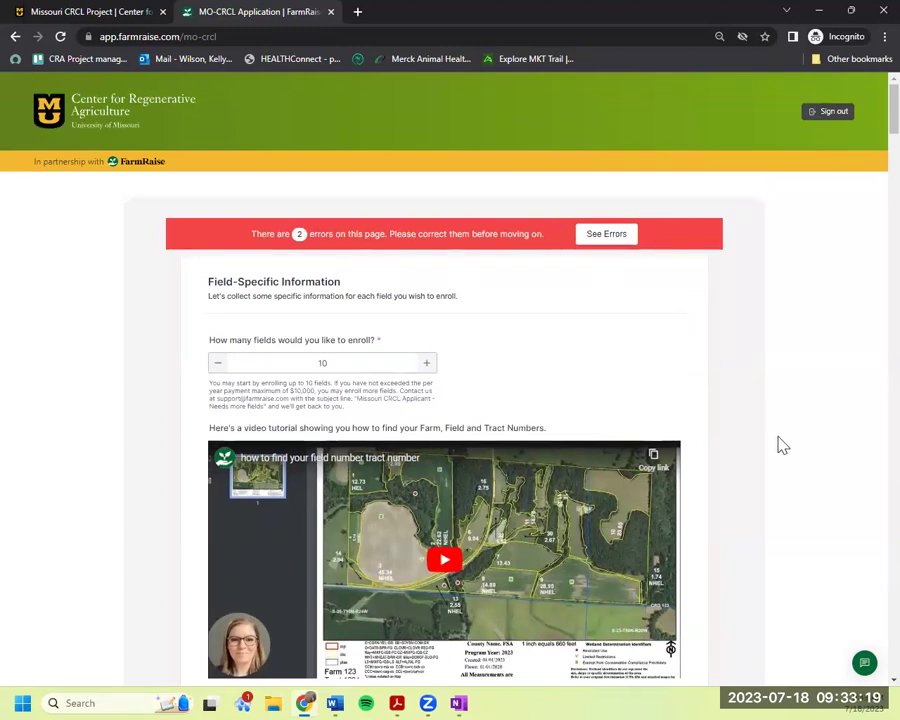
{"action": "scroll", "coordinate": [782, 444], "scroll_direction": "down", "scroll_amount": 1}
{"action": "left_click", "coordinate": [354, 295]}
{"action": "key", "text": "BackSpace"}
{"action": "key", "text": "BackSpace"}
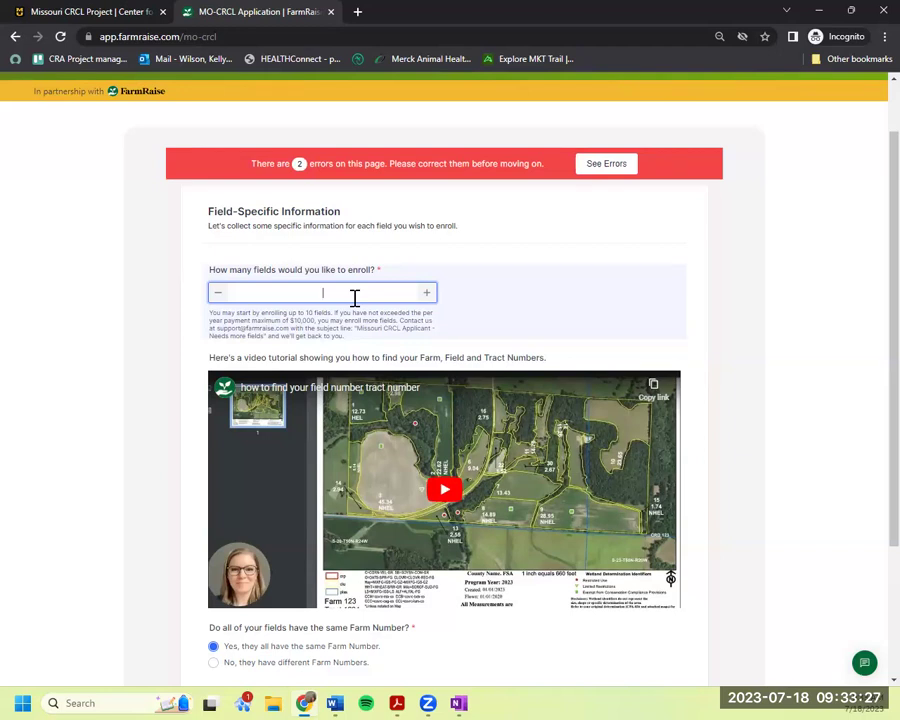
{"action": "type", "text": "10"}
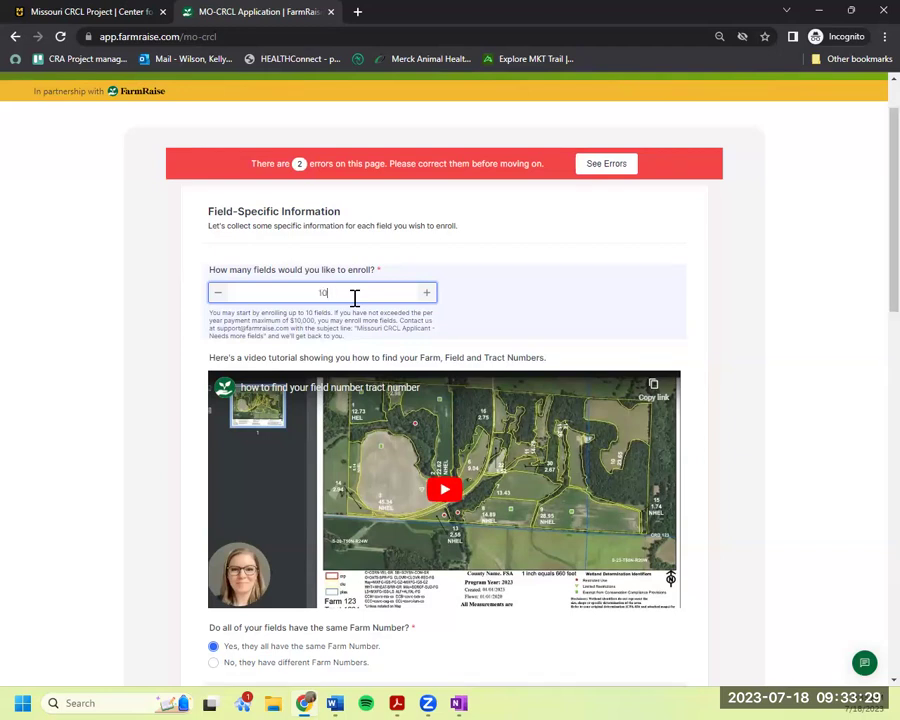
{"action": "key", "text": "BackSpace"}
{"action": "key", "text": "BackSpace"}
{"action": "type", "text": "10"}
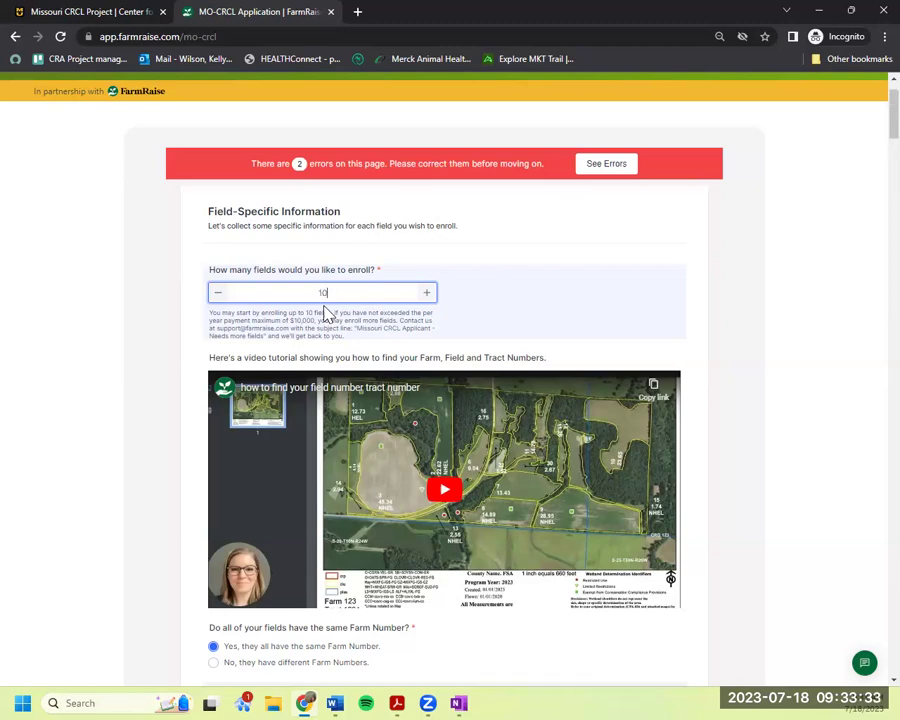
Change the number of fields to enroll from 10 to 2.
{"action": "scroll", "coordinate": [736, 372], "scroll_direction": "down", "scroll_amount": 10}
{"action": "scroll", "coordinate": [740, 373], "scroll_direction": "down", "scroll_amount": 8}
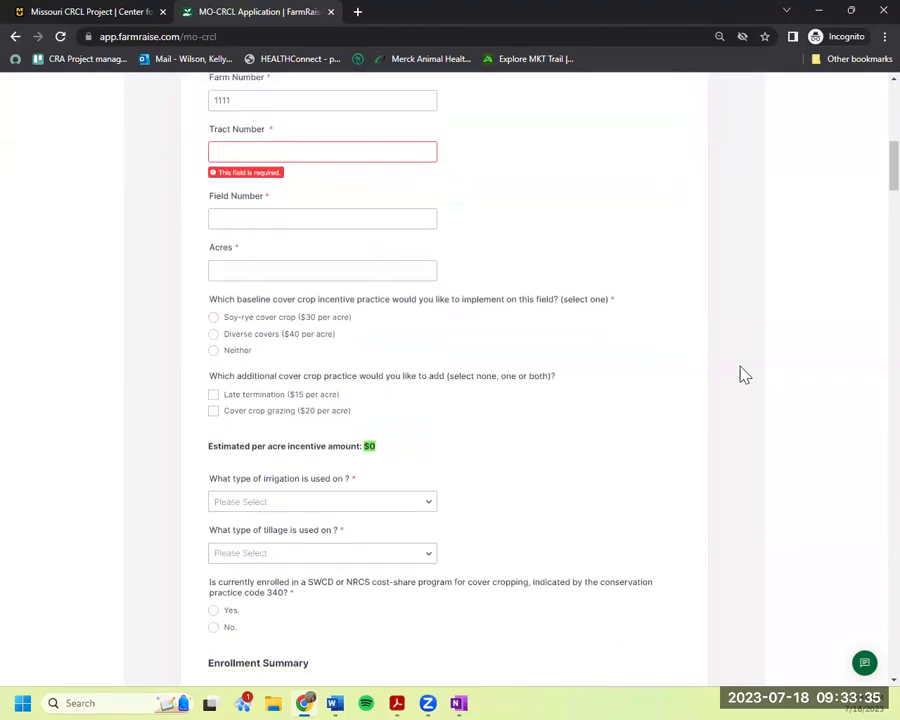
{"action": "scroll", "coordinate": [740, 373], "scroll_direction": "down", "scroll_amount": 10}
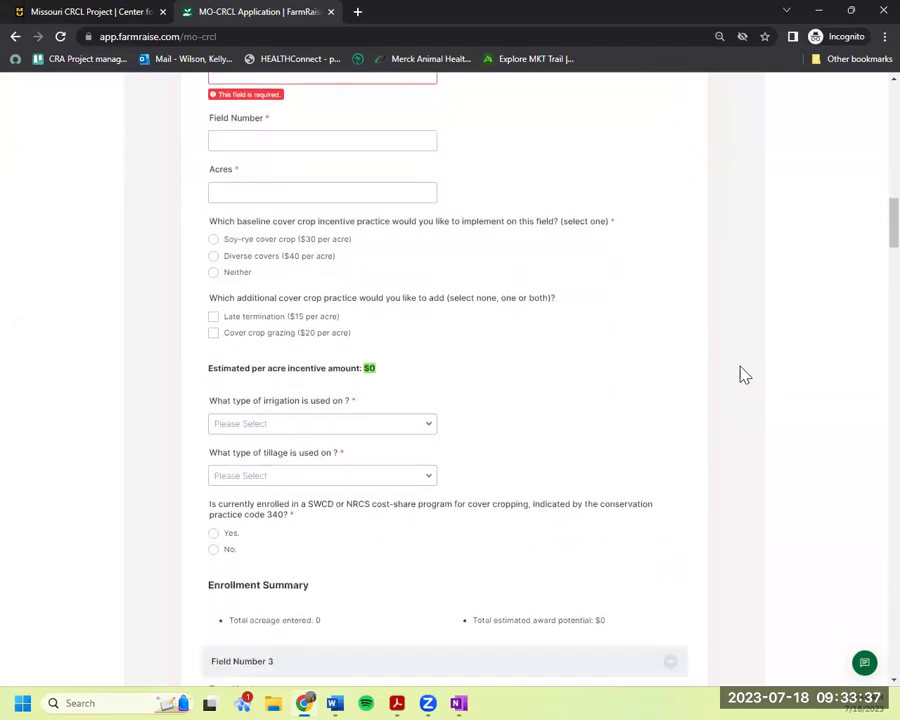
{"action": "scroll", "coordinate": [740, 373], "scroll_direction": "down", "scroll_amount": 10}
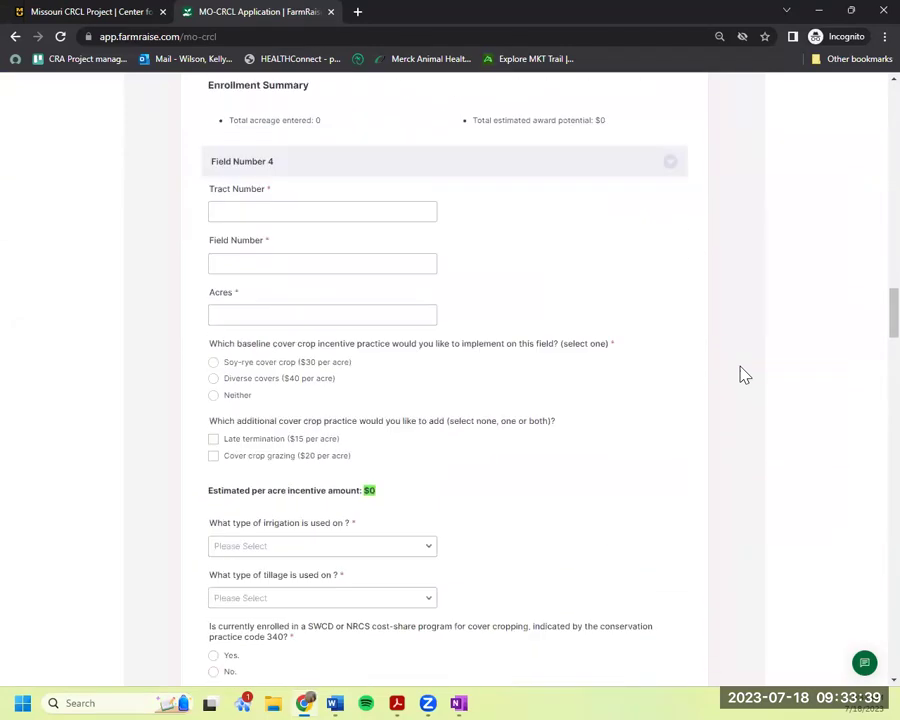
{"action": "scroll", "coordinate": [740, 373], "scroll_direction": "up", "scroll_amount": 6}
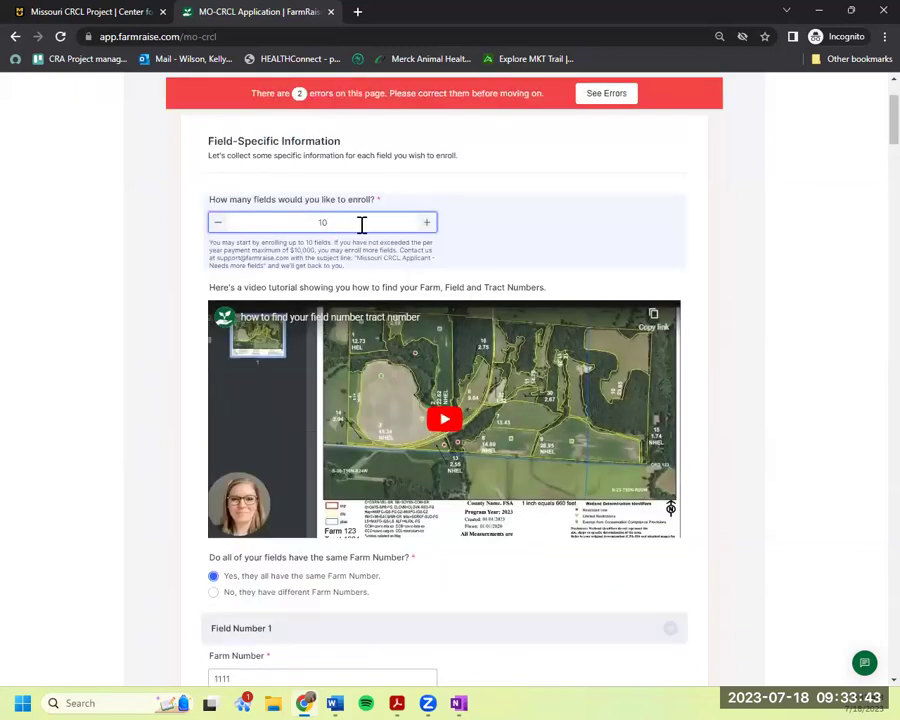
{"action": "key", "text": "BackSpace"}
{"action": "key", "text": "BackSpace"}
{"action": "type", "text": "2"}
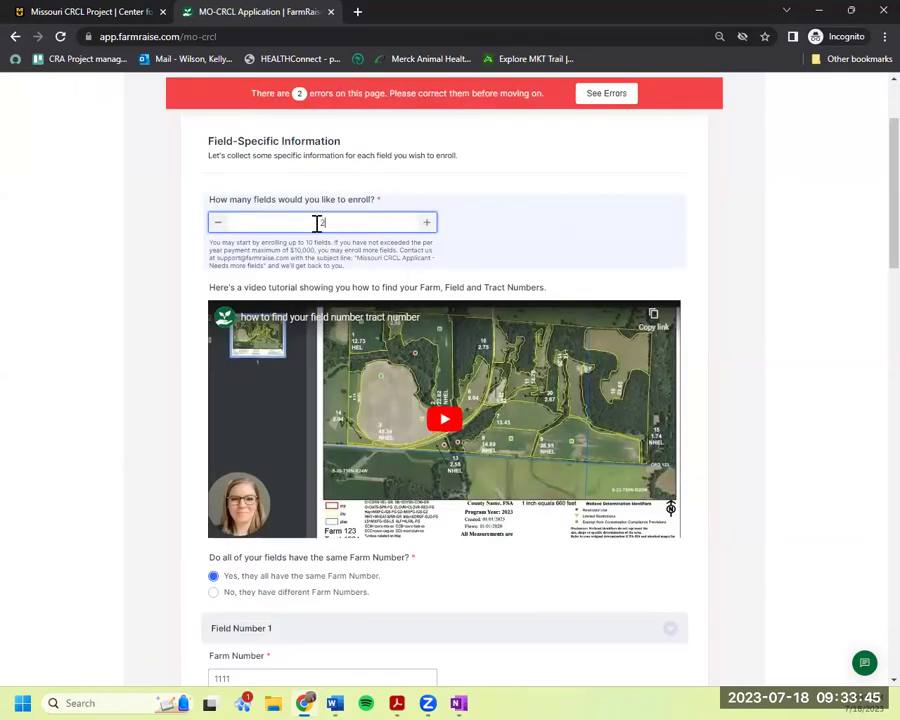
{"action": "scroll", "coordinate": [846, 331], "scroll_direction": "down", "scroll_amount": 3}
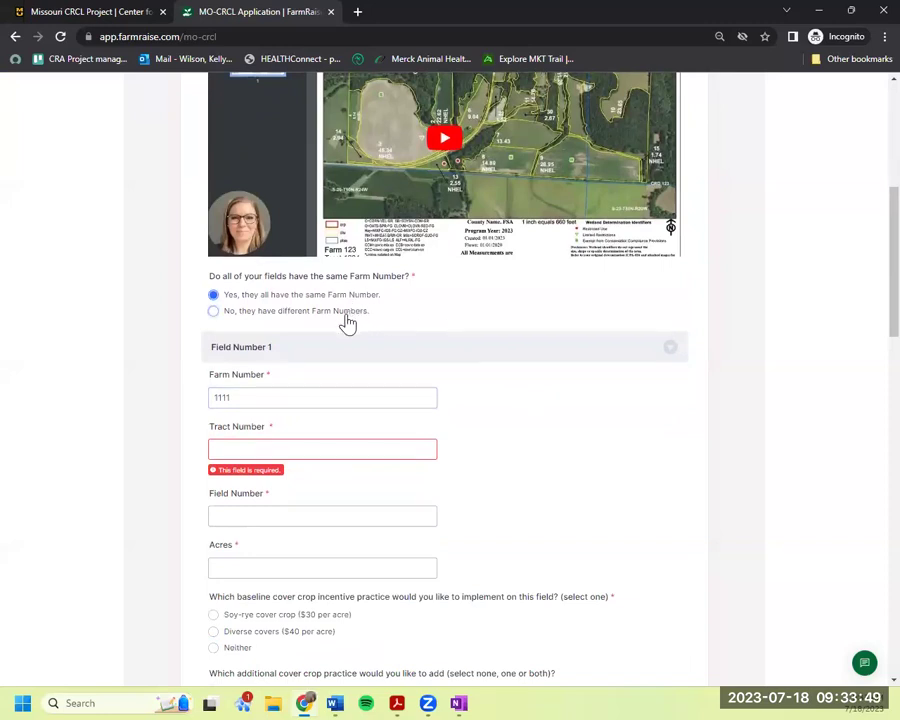
Enter Tract Number 1111 and 20 acres for Field 1.
{"action": "left_click", "coordinate": [336, 450]}
{"action": "type", "text": "111"}
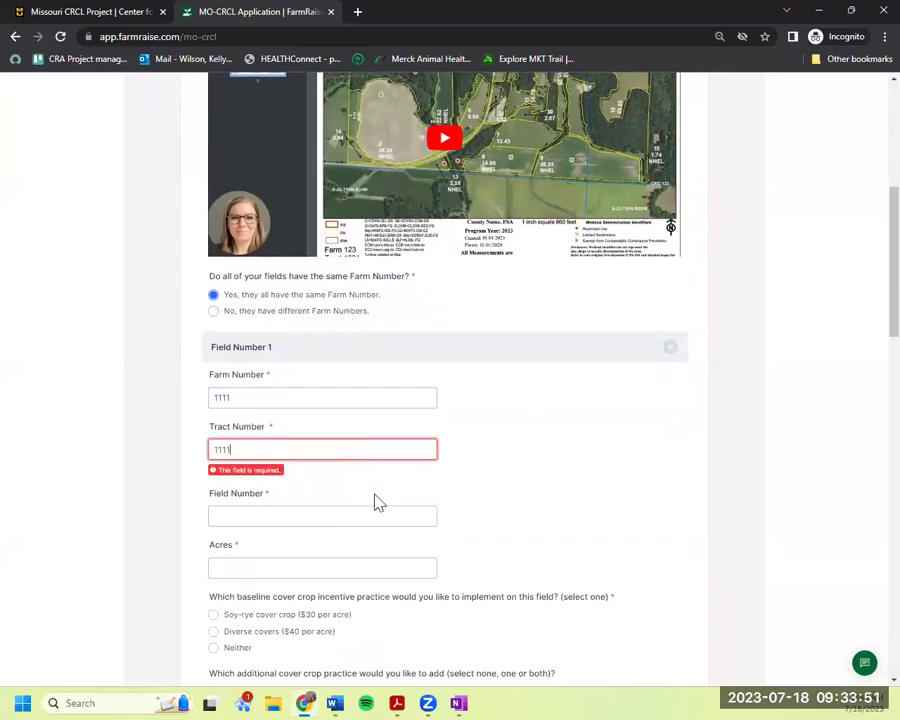
{"action": "type", "text": "1"}
{"action": "left_click", "coordinate": [370, 514]}
{"action": "scroll", "coordinate": [370, 514], "scroll_direction": "down", "scroll_amount": 3}
{"action": "type", "text": "1111"}
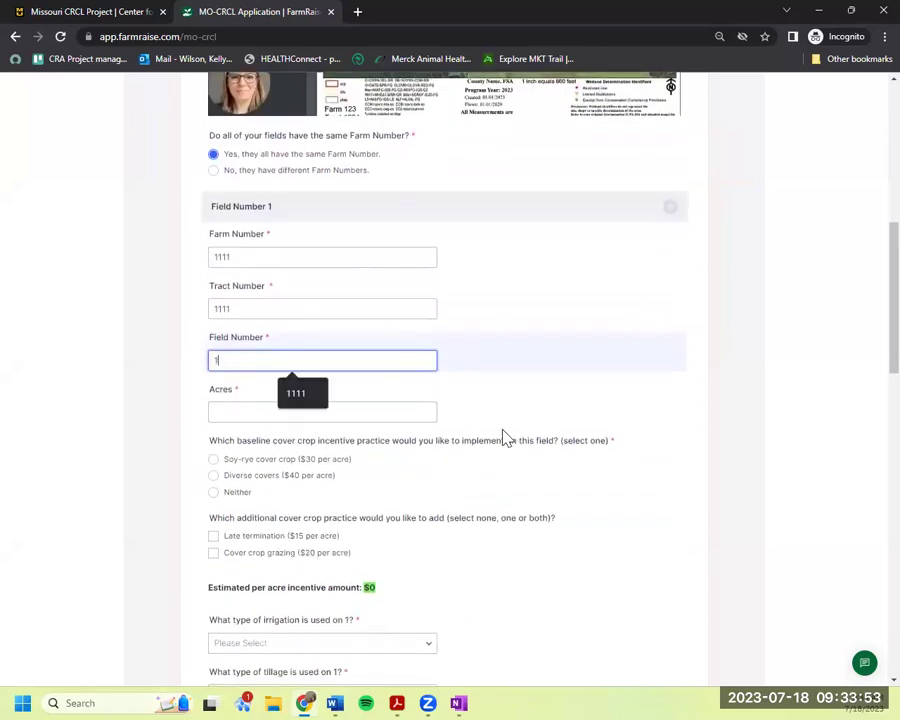
{"action": "left_click", "coordinate": [387, 413]}
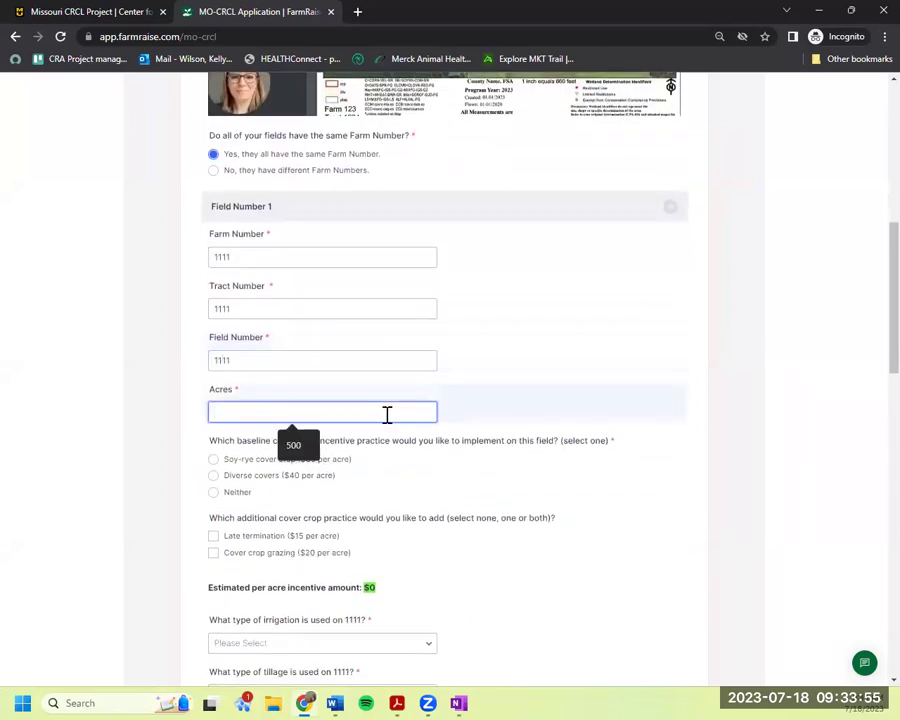
{"action": "type", "text": "20"}
Set Field 1's baseline practice to Soy-rye cover crop.
{"action": "scroll", "coordinate": [548, 474], "scroll_direction": "down", "scroll_amount": 1}
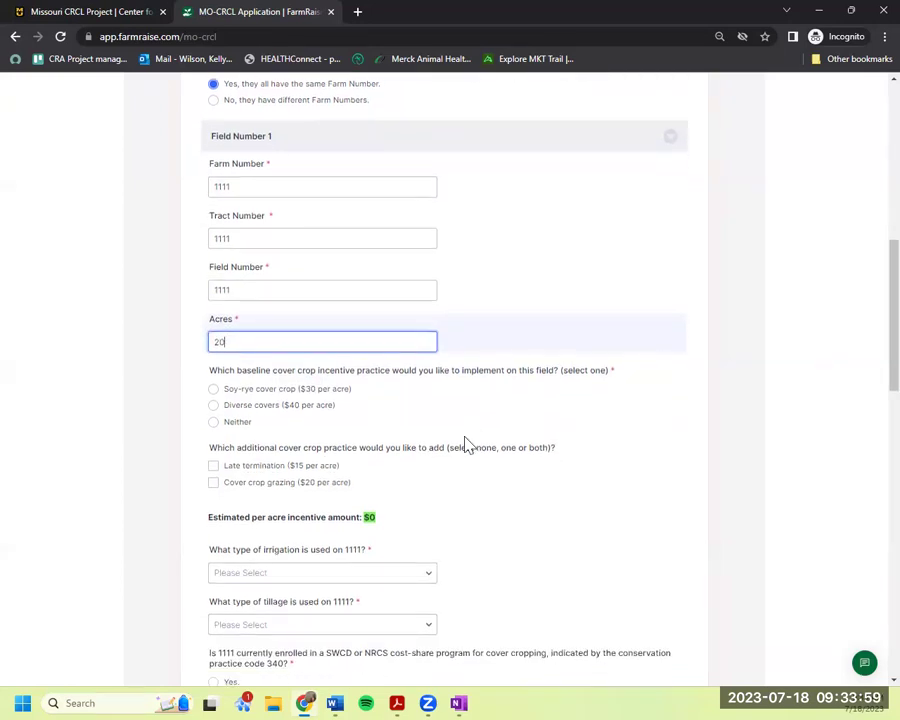
{"action": "scroll", "coordinate": [380, 400], "scroll_direction": "down", "scroll_amount": 1}
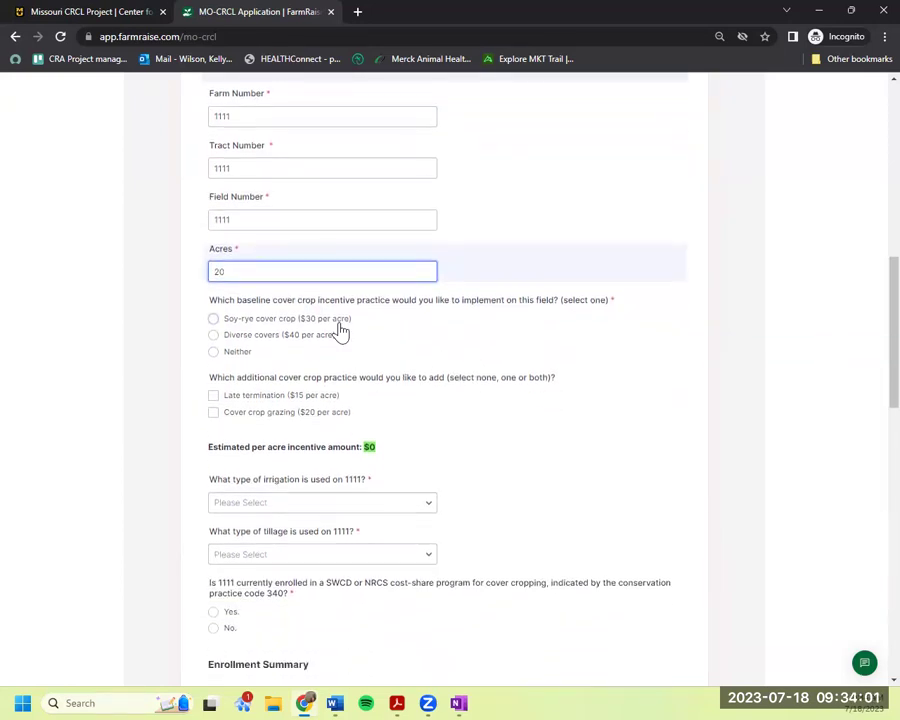
{"action": "left_click", "coordinate": [338, 322]}
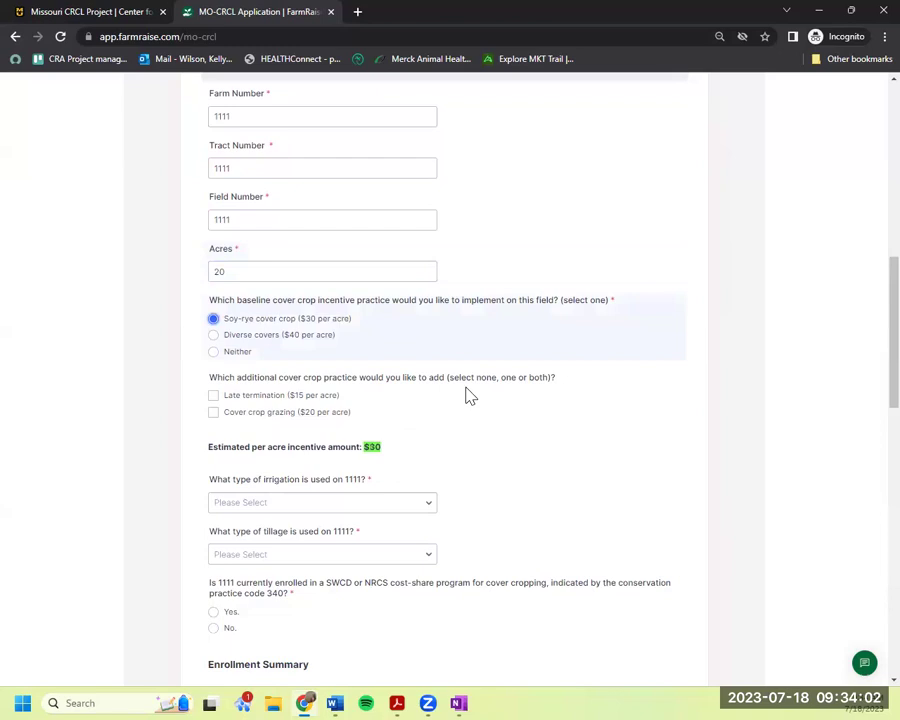
{"action": "left_click", "coordinate": [303, 335]}
{"action": "left_click", "coordinate": [312, 320]}
{"action": "scroll", "coordinate": [535, 425], "scroll_direction": "down", "scroll_amount": 1}
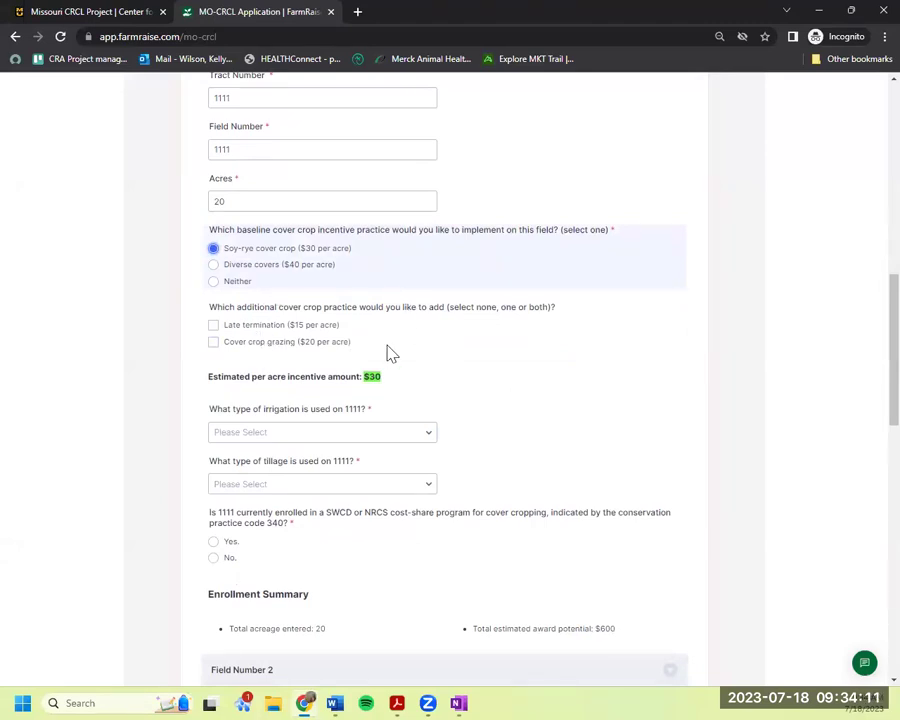
Add Late termination as Field 1's only additional practice.
{"action": "left_click", "coordinate": [300, 325]}
{"action": "left_click", "coordinate": [303, 345]}
{"action": "left_click", "coordinate": [303, 345]}
{"action": "scroll", "coordinate": [370, 316], "scroll_direction": "down", "scroll_amount": 1}
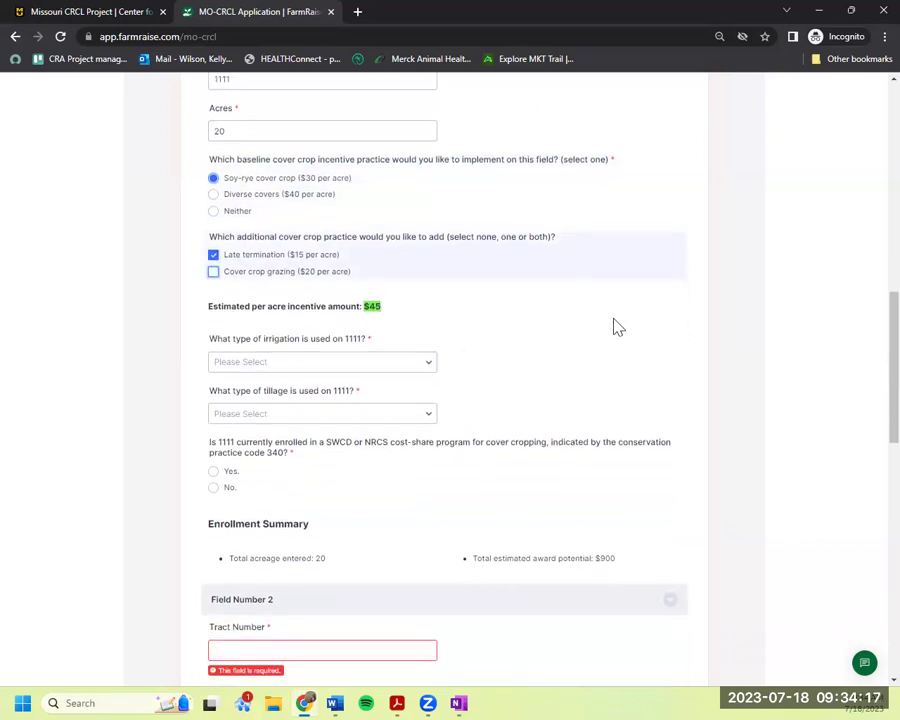
{"action": "scroll", "coordinate": [618, 327], "scroll_direction": "up", "scroll_amount": 2}
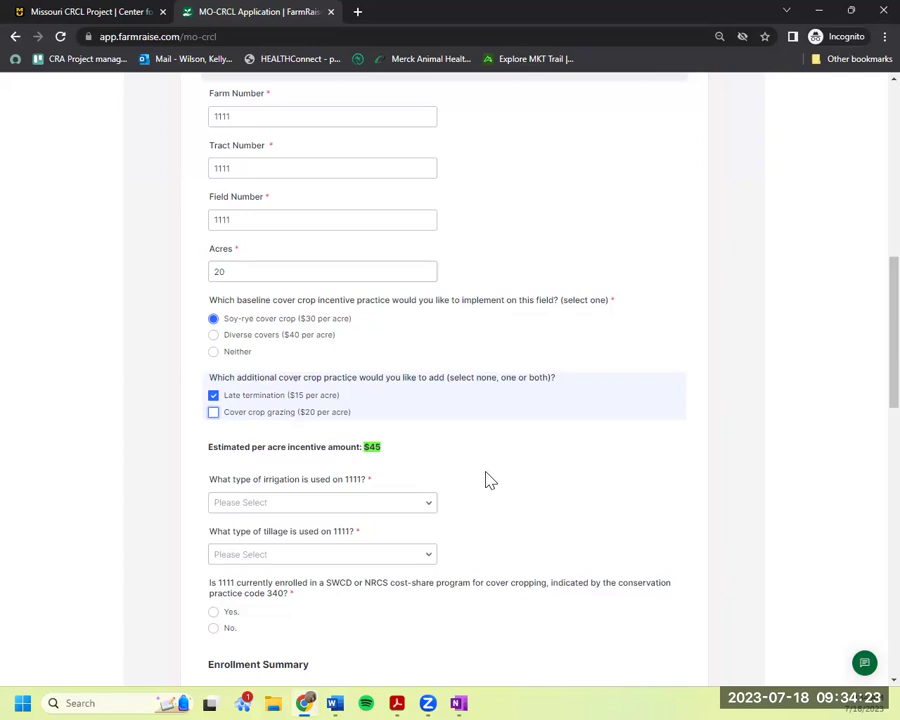
{"action": "scroll", "coordinate": [418, 382], "scroll_direction": "down", "scroll_amount": 2}
{"action": "left_click", "coordinate": [395, 364]}
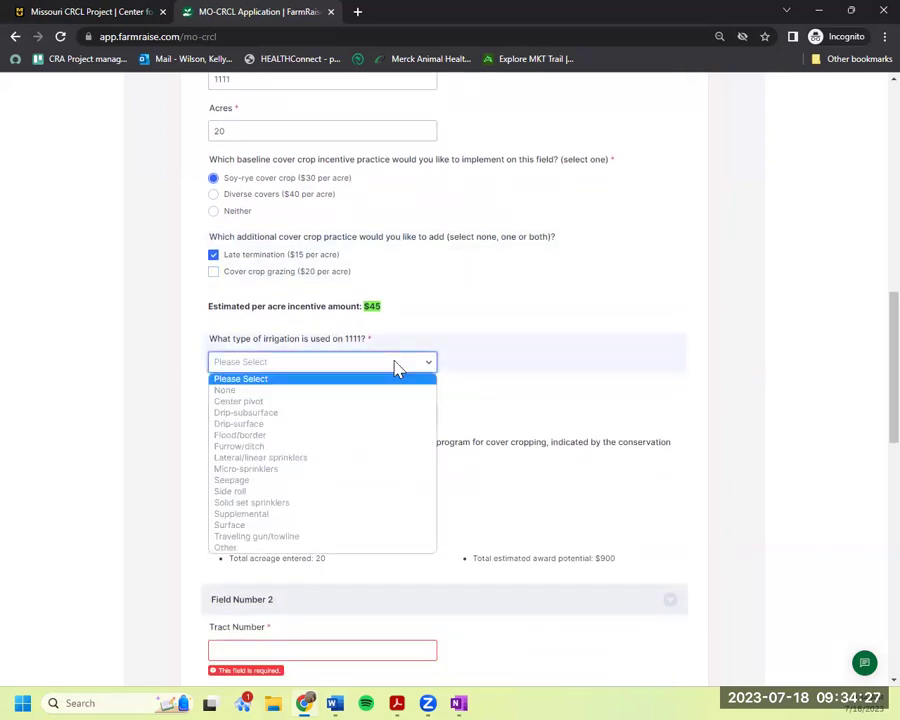
Set field 1111's irrigation to None and its tillage to Conventional Tillage.
{"action": "left_click", "coordinate": [388, 390]}
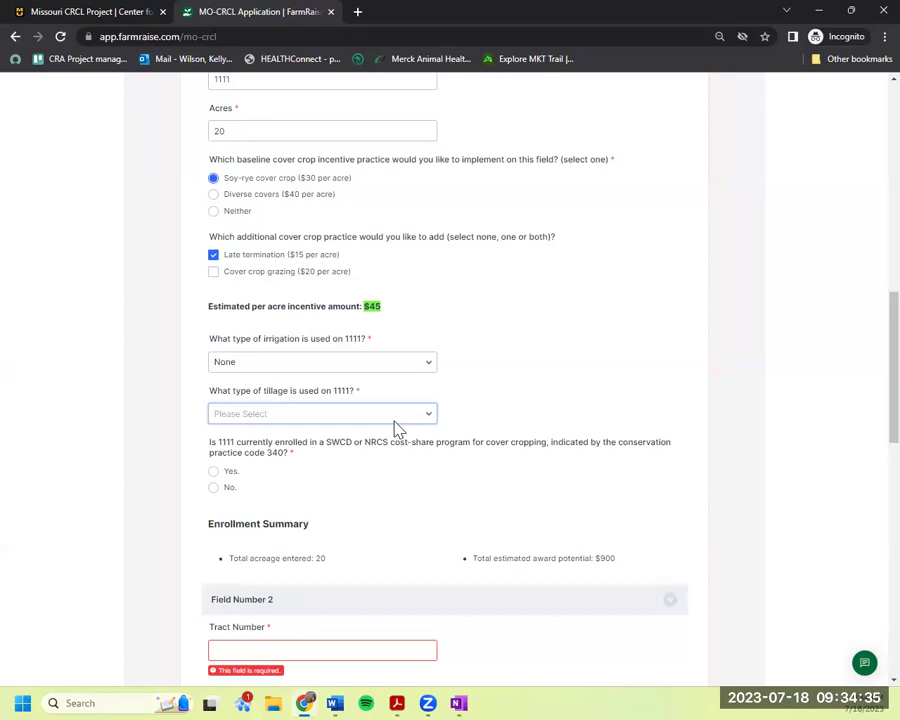
{"action": "left_click", "coordinate": [395, 420]}
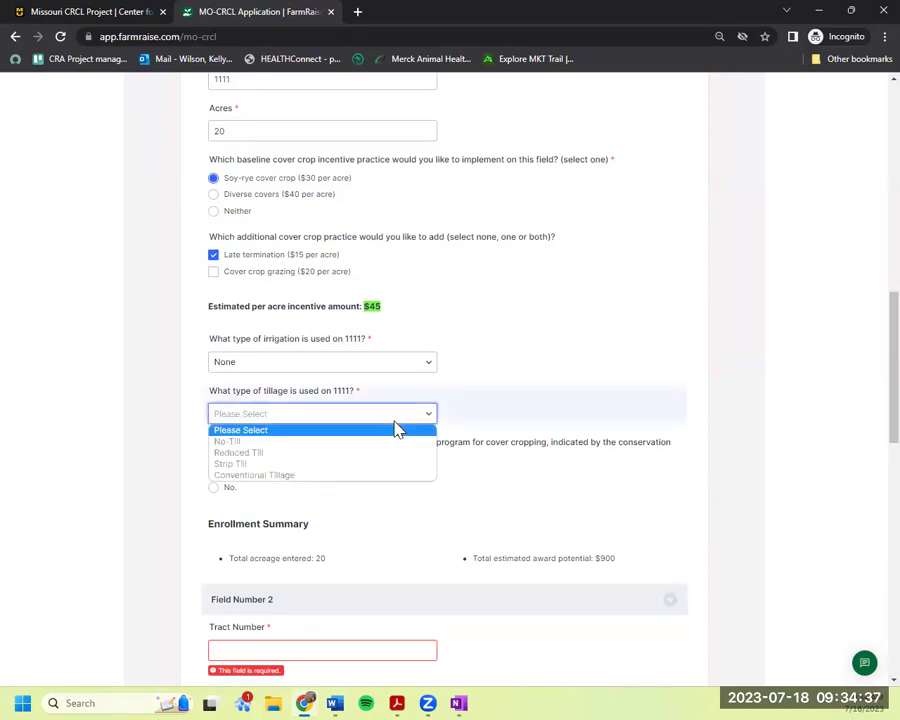
{"action": "left_click", "coordinate": [390, 476]}
{"action": "scroll", "coordinate": [650, 421], "scroll_direction": "down", "scroll_amount": 3}
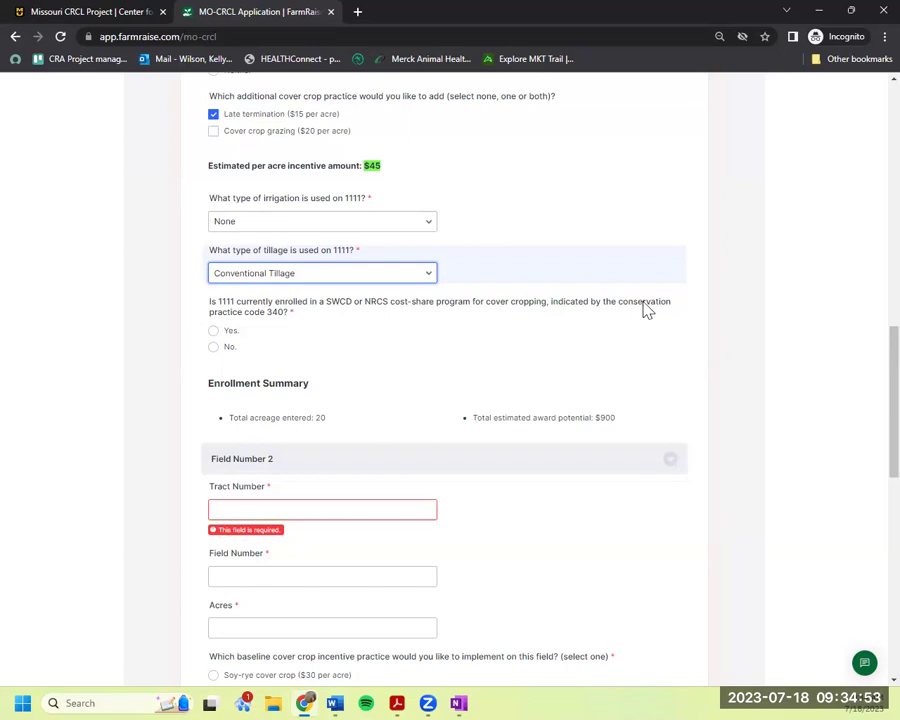
Answer No for field 1111's current SWCD or NRCS cost-share enrollment.
{"action": "left_click_drag", "start_coordinate": [622, 303], "coordinate": [245, 350]}
{"action": "left_click", "coordinate": [414, 348]}
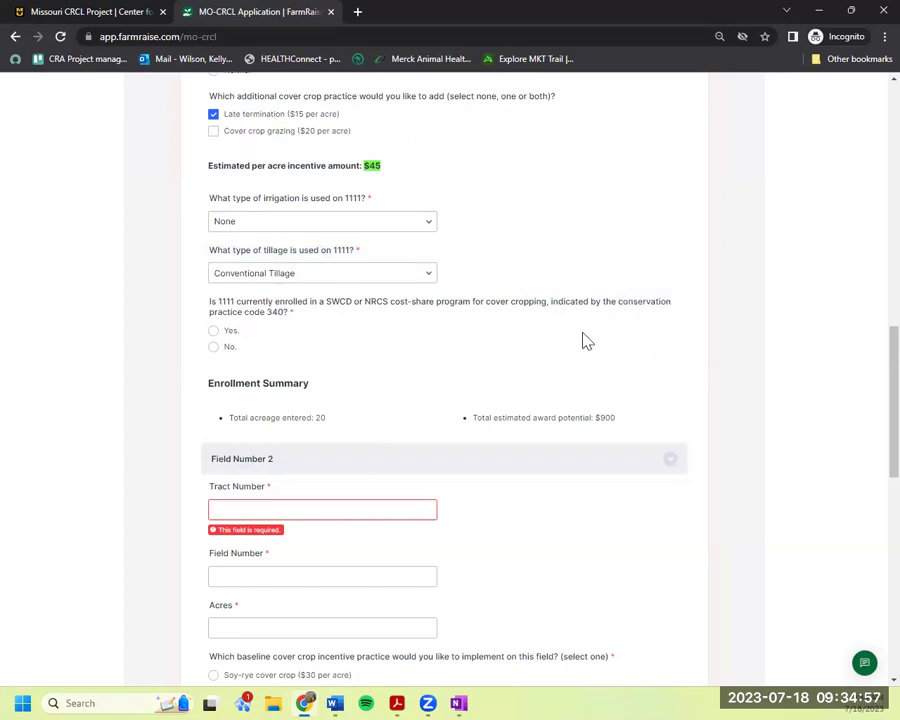
{"action": "scroll", "coordinate": [587, 342], "scroll_direction": "up", "scroll_amount": 3}
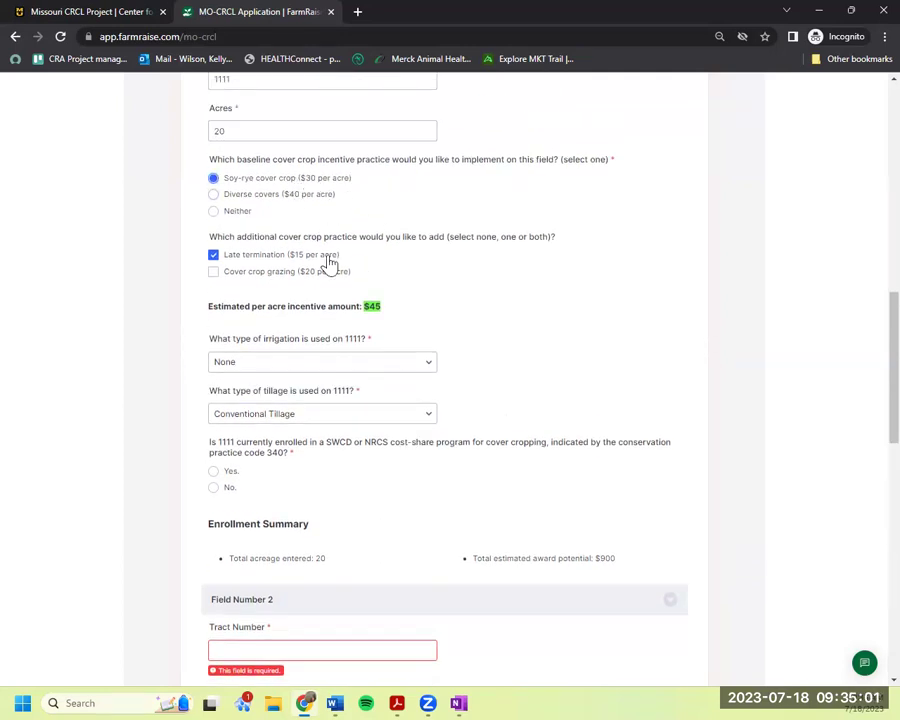
{"action": "scroll", "coordinate": [426, 538], "scroll_direction": "down", "scroll_amount": 2}
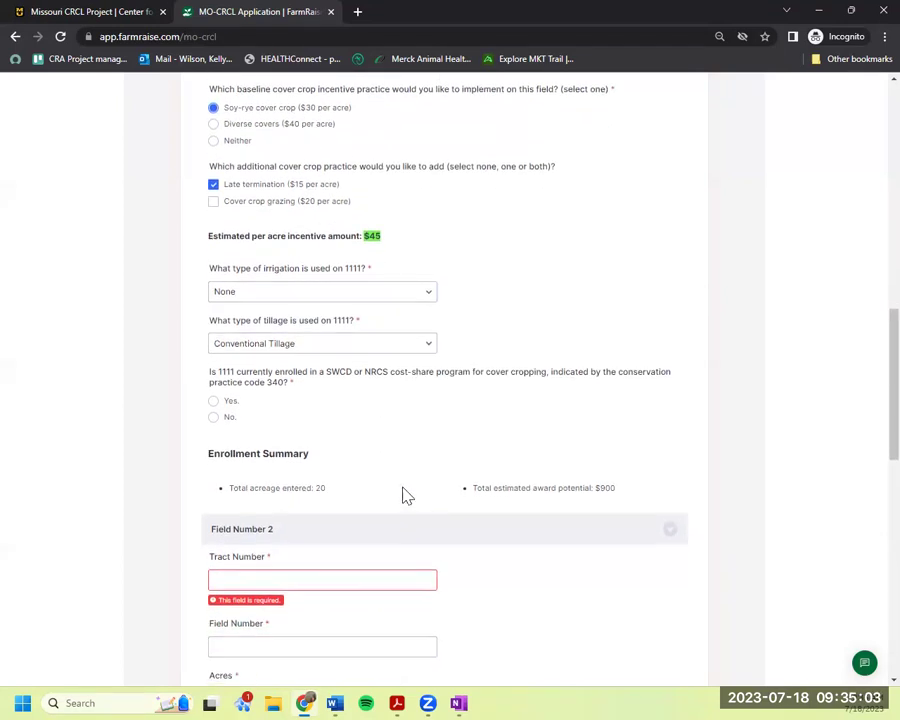
{"action": "left_click", "coordinate": [218, 417]}
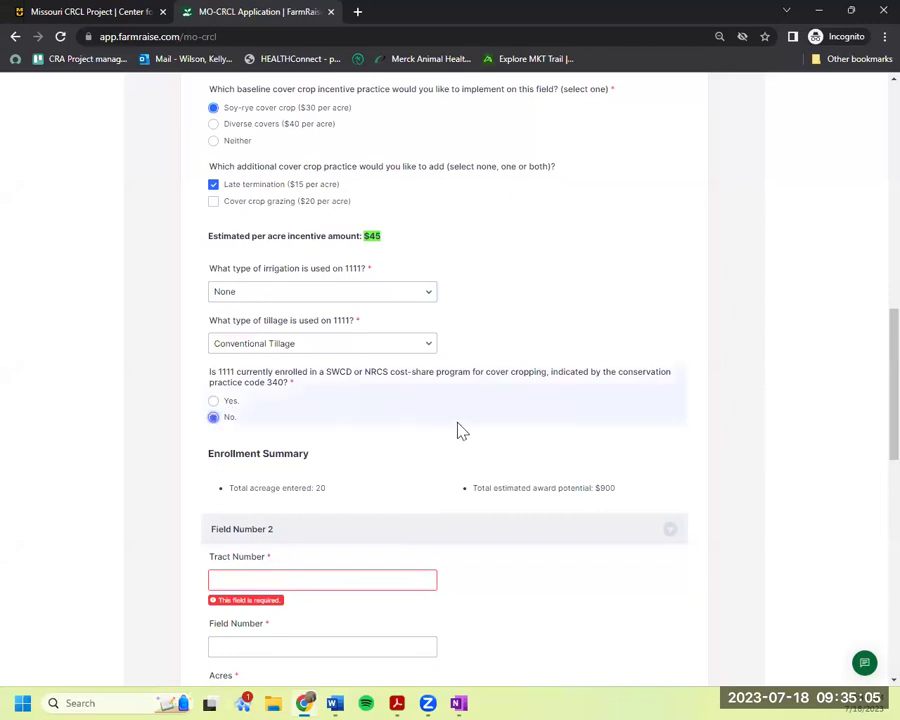
{"action": "left_click", "coordinate": [237, 402]}
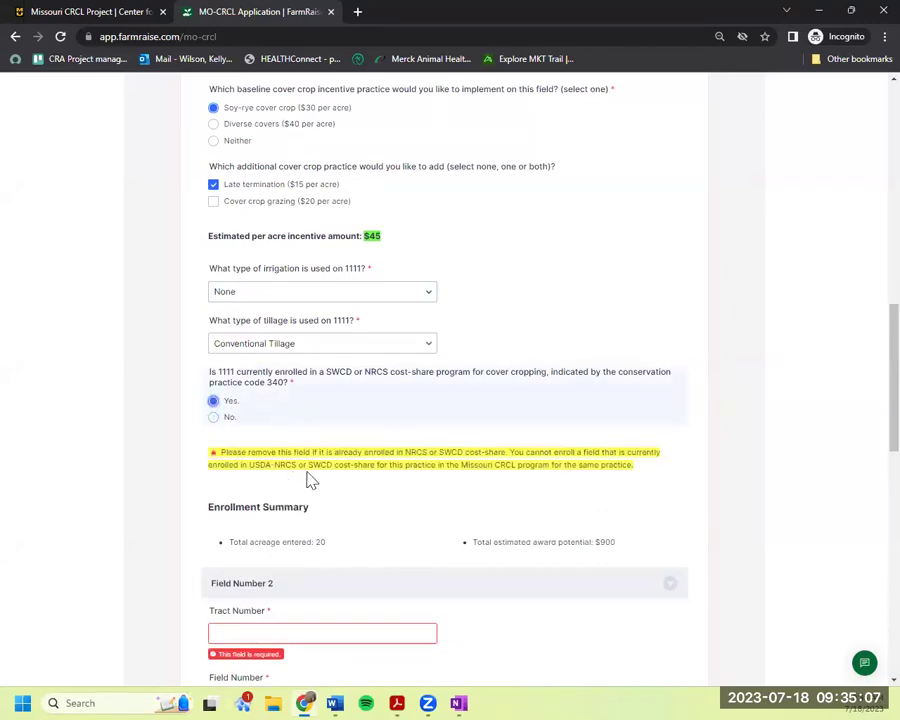
{"action": "left_click", "coordinate": [227, 422]}
Enter tract 2222, field number 2222 and 40 acres for the second field.
{"action": "scroll", "coordinate": [492, 444], "scroll_direction": "down", "scroll_amount": 2}
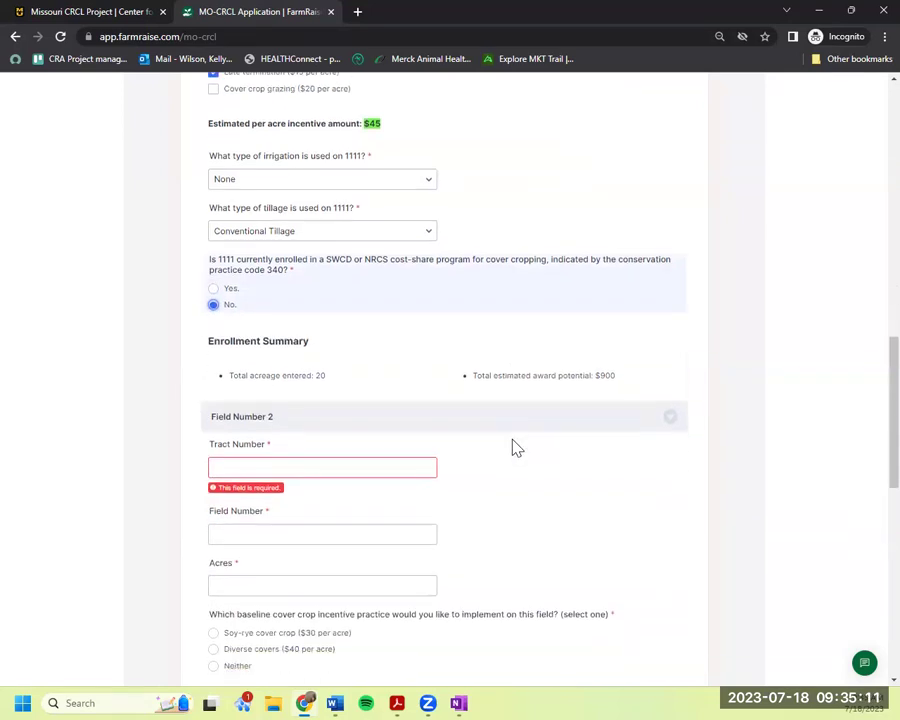
{"action": "left_click", "coordinate": [343, 376]}
{"action": "type", "text": "2222"}
{"action": "left_click", "coordinate": [332, 441]}
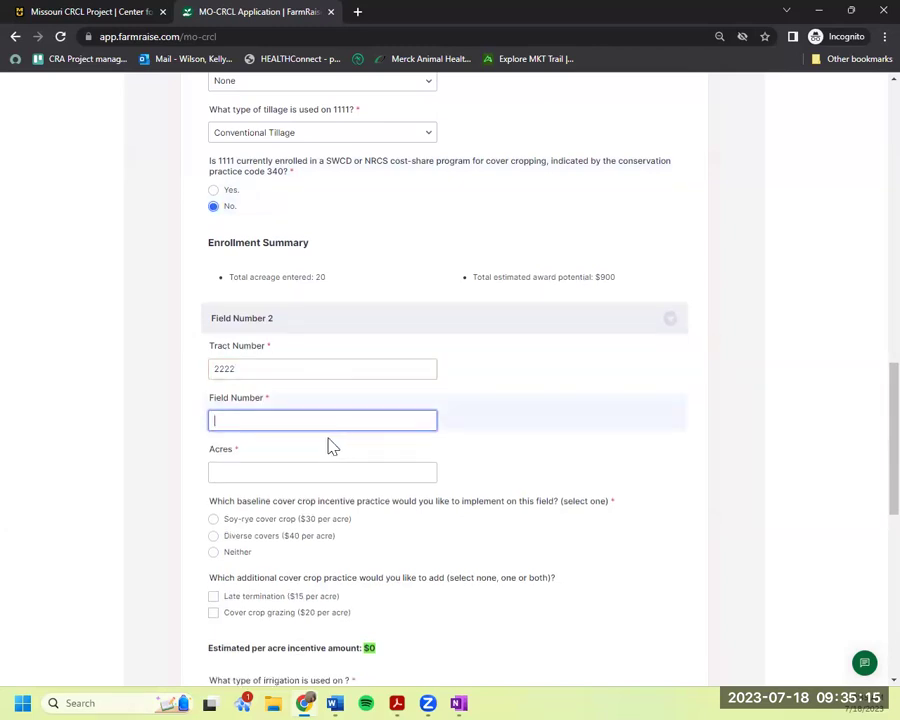
{"action": "type", "text": "2222"}
{"action": "left_click", "coordinate": [319, 474]}
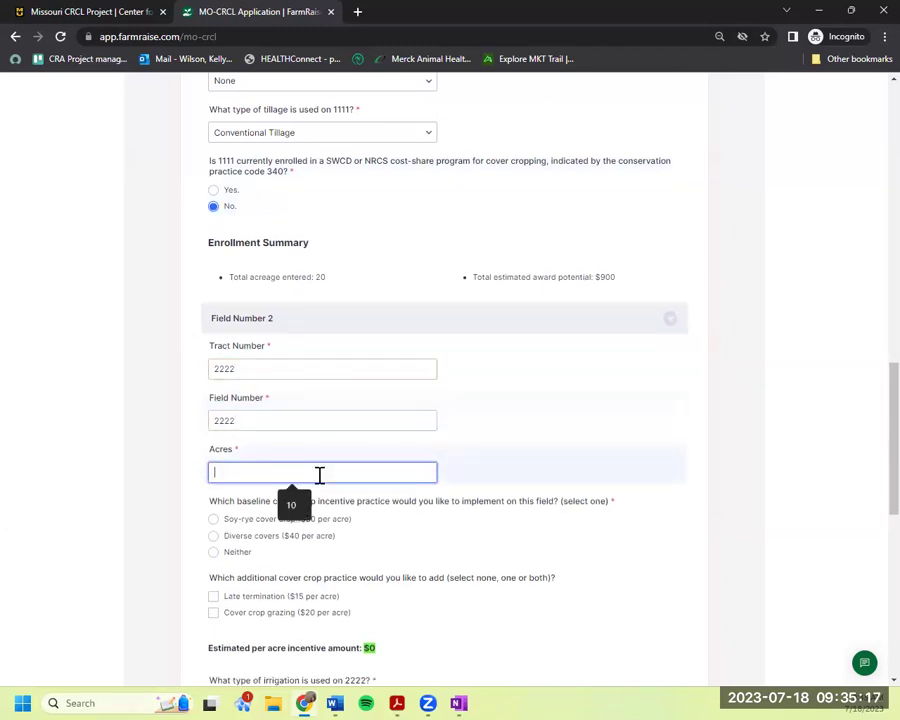
{"action": "type", "text": "40"}
{"action": "left_click", "coordinate": [682, 510]}
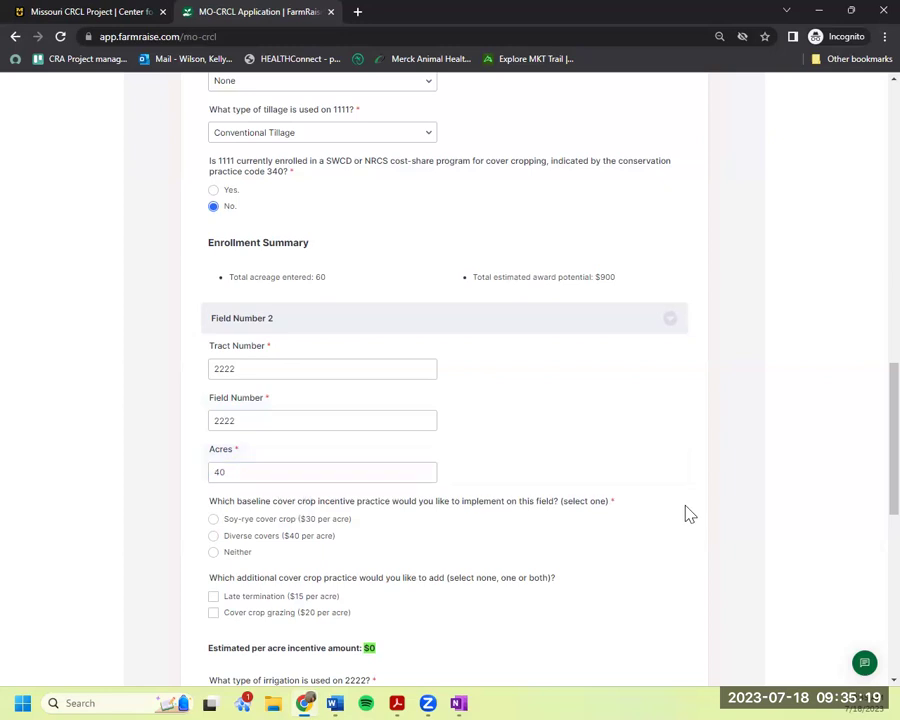
Choose Diverse covers as field 2222's cover crop practice.
{"action": "scroll", "coordinate": [683, 505], "scroll_direction": "down", "scroll_amount": 2}
{"action": "scroll", "coordinate": [326, 334], "scroll_direction": "up", "scroll_amount": 4}
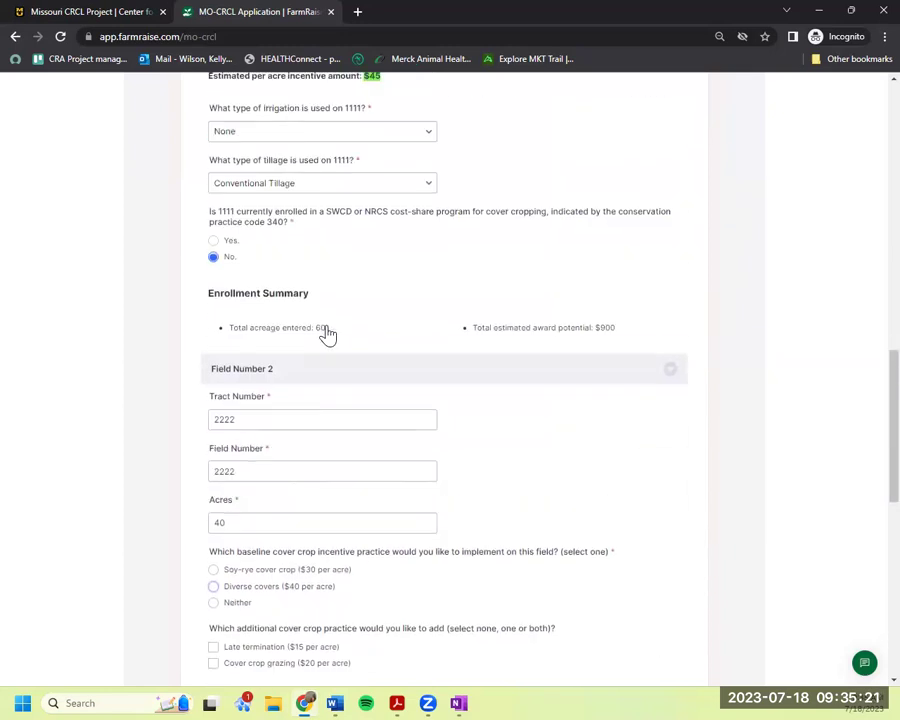
{"action": "scroll", "coordinate": [333, 337], "scroll_direction": "up", "scroll_amount": 1}
{"action": "scroll", "coordinate": [340, 360], "scroll_direction": "down", "scroll_amount": 5}
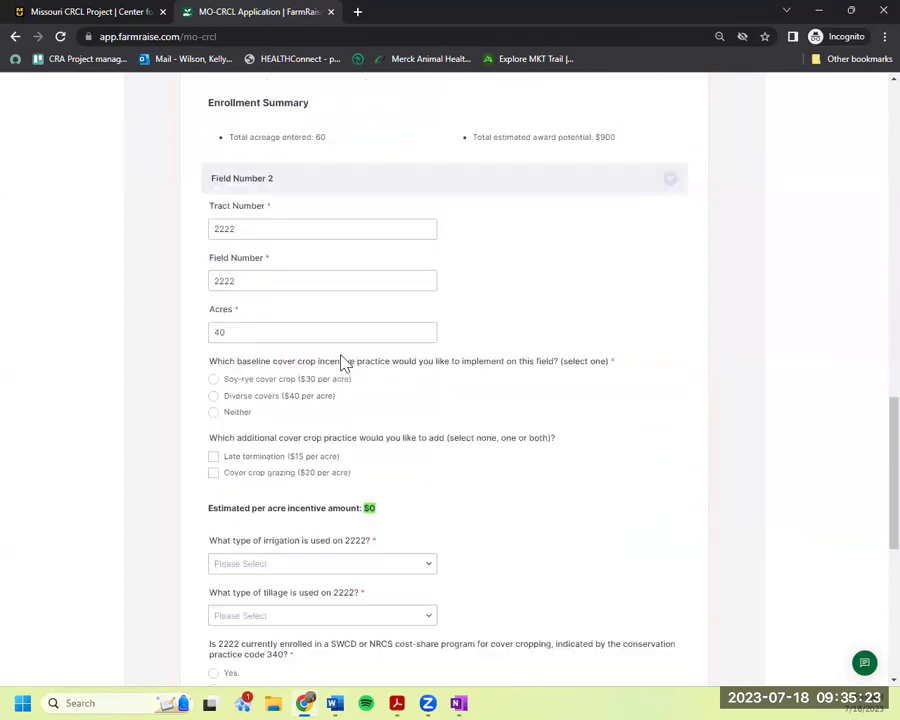
{"action": "left_click", "coordinate": [318, 327]}
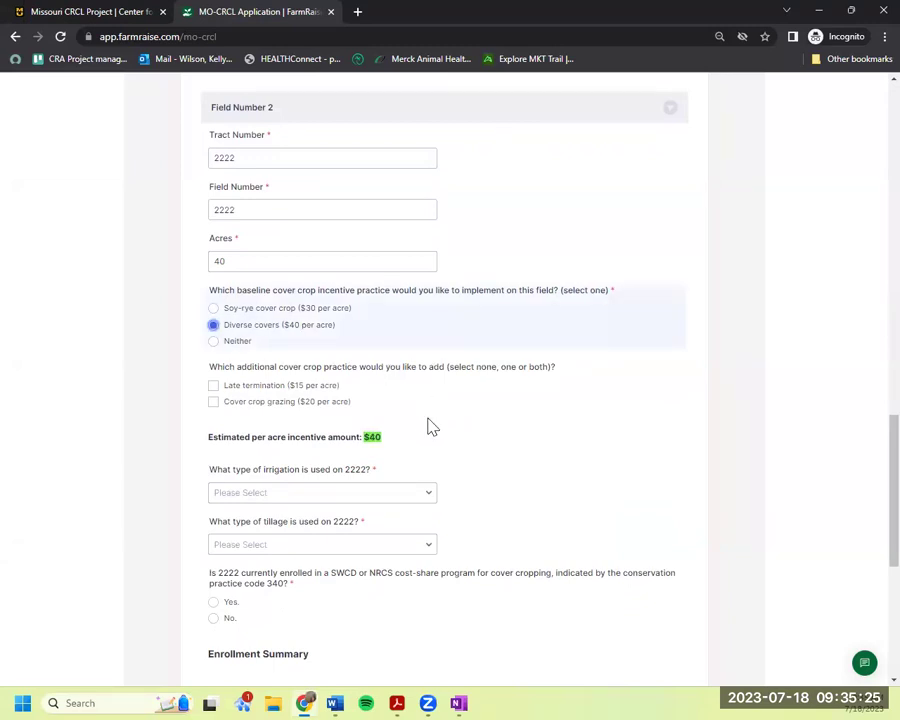
Give field 2222 irrigation None, Conventional Tillage, and No for cost-share enrollment.
{"action": "scroll", "coordinate": [428, 426], "scroll_direction": "down", "scroll_amount": 1}
{"action": "scroll", "coordinate": [489, 437], "scroll_direction": "down", "scroll_amount": 1}
{"action": "left_click", "coordinate": [380, 350]}
{"action": "left_click", "coordinate": [376, 378]}
{"action": "left_click", "coordinate": [380, 404]}
{"action": "left_click", "coordinate": [370, 465]}
{"action": "scroll", "coordinate": [450, 454], "scroll_direction": "down", "scroll_amount": 1}
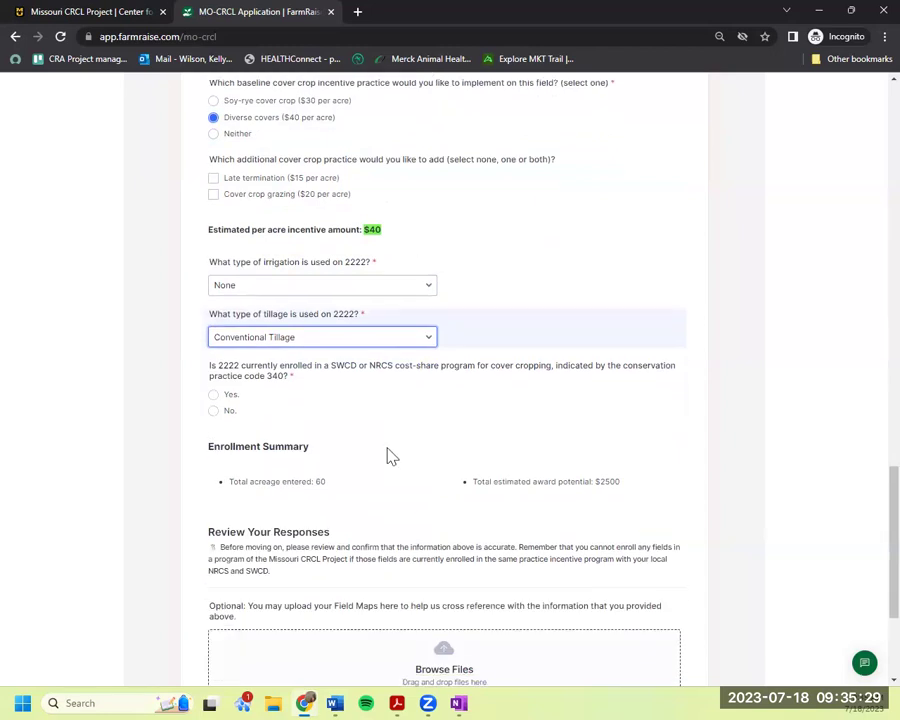
{"action": "left_click", "coordinate": [229, 408]}
{"action": "scroll", "coordinate": [506, 474], "scroll_direction": "down", "scroll_amount": 3}
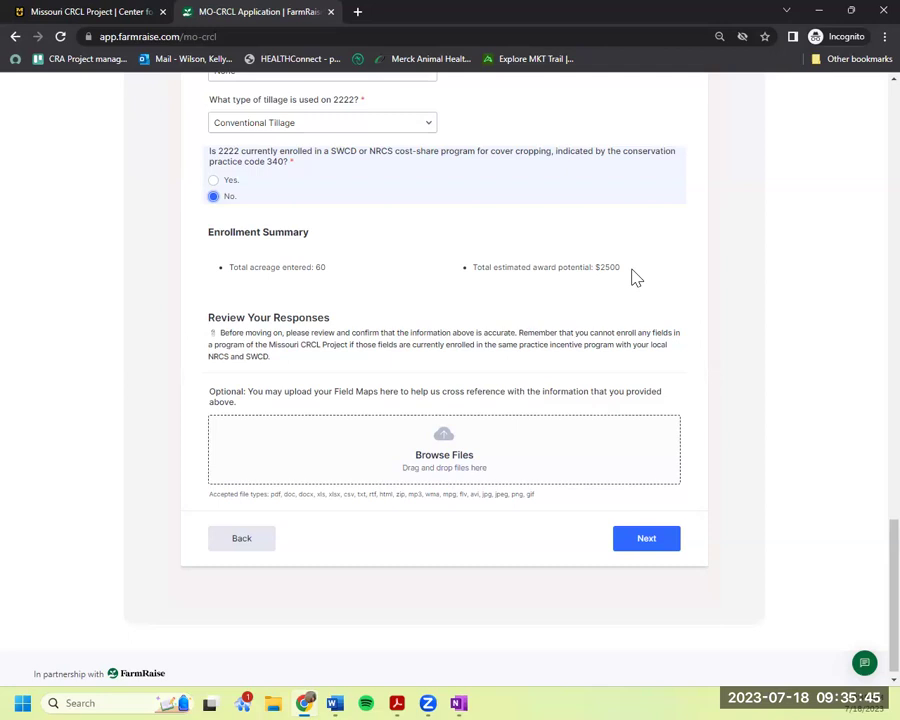
{"action": "scroll", "coordinate": [636, 277], "scroll_direction": "up", "scroll_amount": 20}
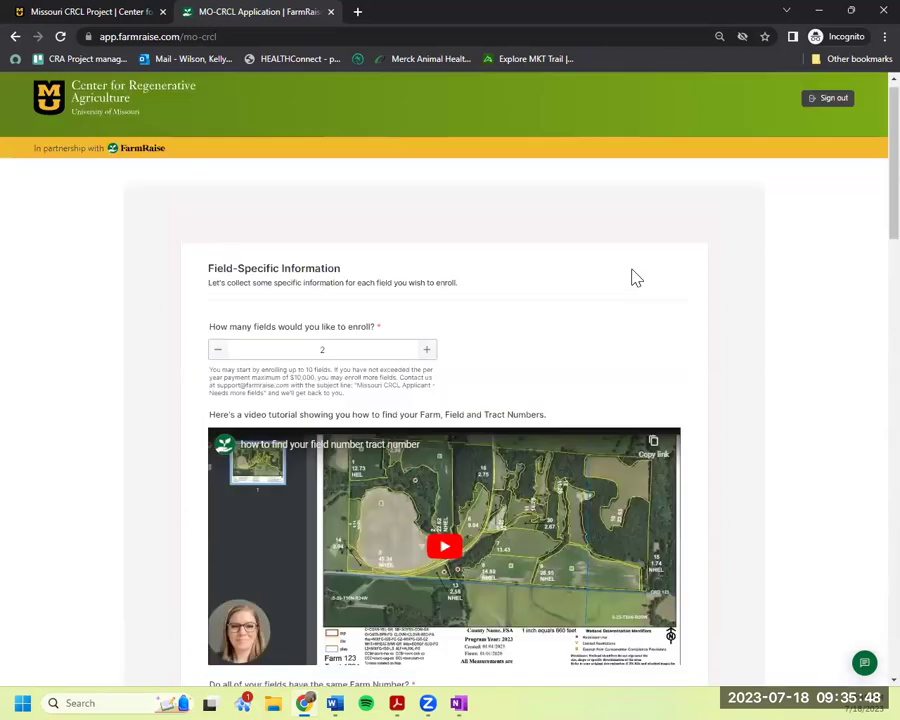
Raise the number of fields to 4 and enter Field 3 as tract and field 3333 with 10000 acres.
{"action": "left_click", "coordinate": [342, 362]}
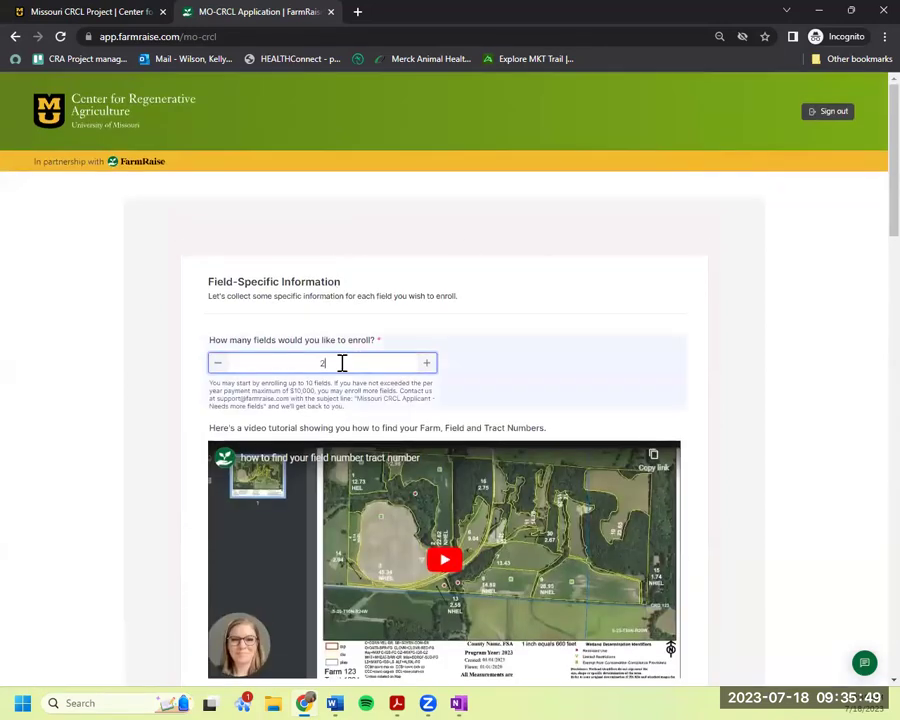
{"action": "type", "text": "4"}
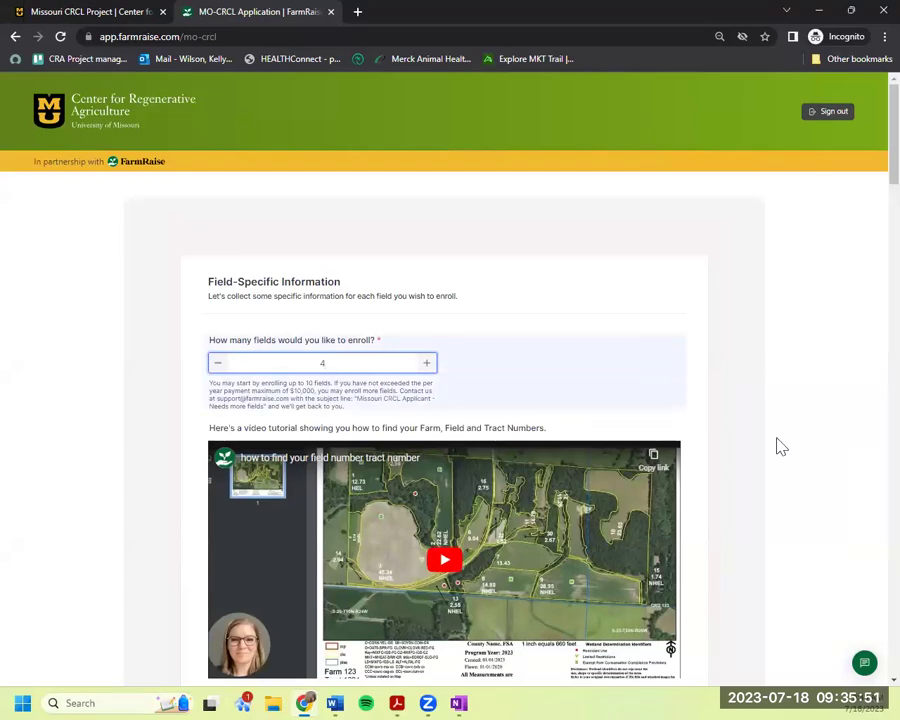
{"action": "scroll", "coordinate": [740, 444], "scroll_direction": "down", "scroll_amount": 5}
{"action": "scroll", "coordinate": [740, 444], "scroll_direction": "down", "scroll_amount": 12}
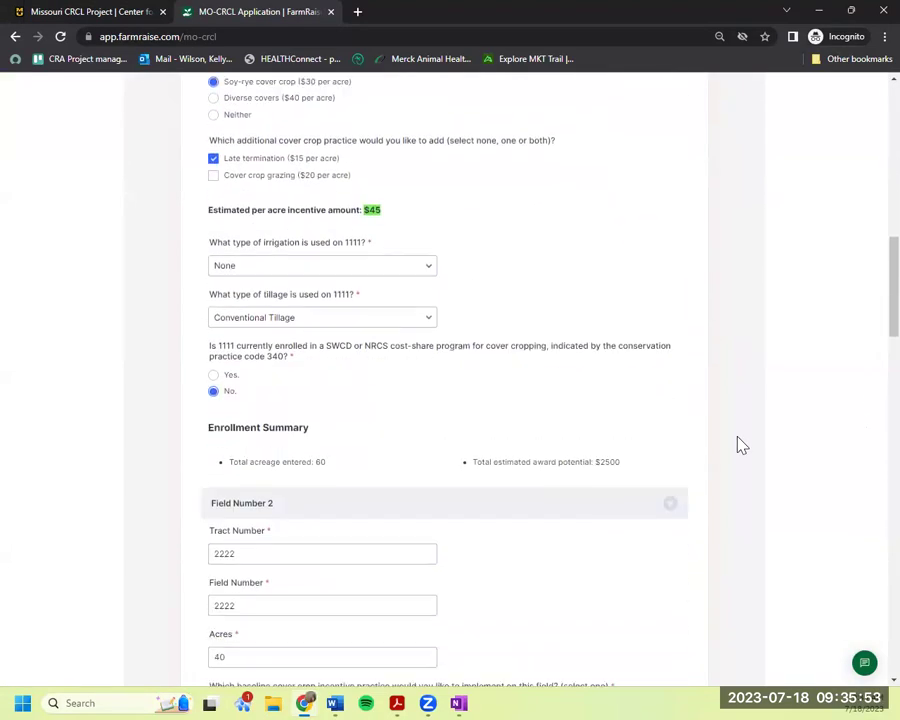
{"action": "scroll", "coordinate": [740, 444], "scroll_direction": "down", "scroll_amount": 2}
{"action": "left_click", "coordinate": [279, 361]}
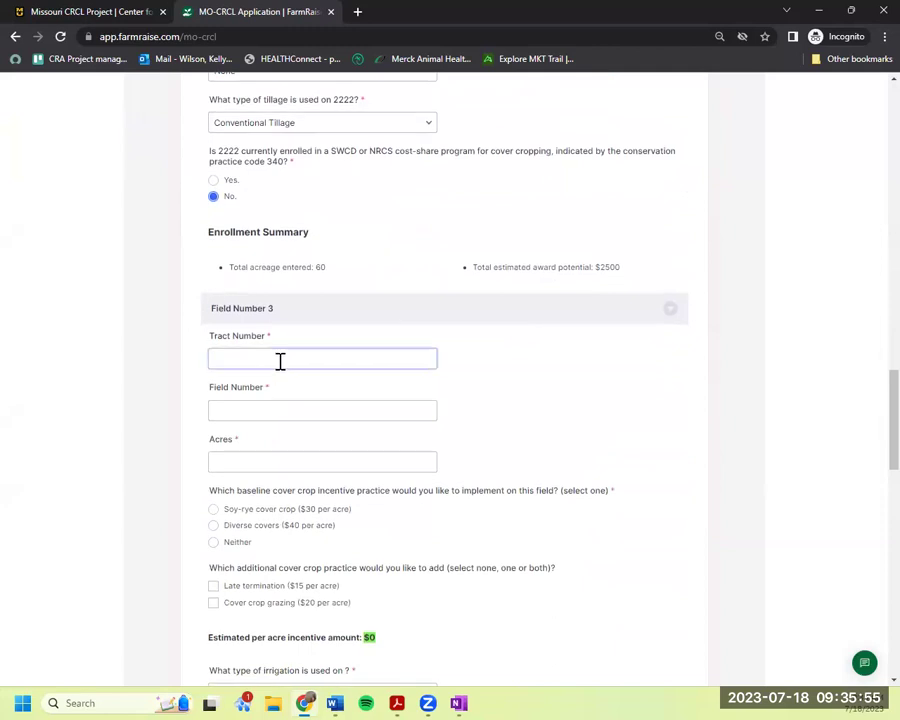
{"action": "type", "text": "3333"}
{"action": "left_click", "coordinate": [275, 410]}
{"action": "type", "text": "3333"}
{"action": "left_click", "coordinate": [309, 461]}
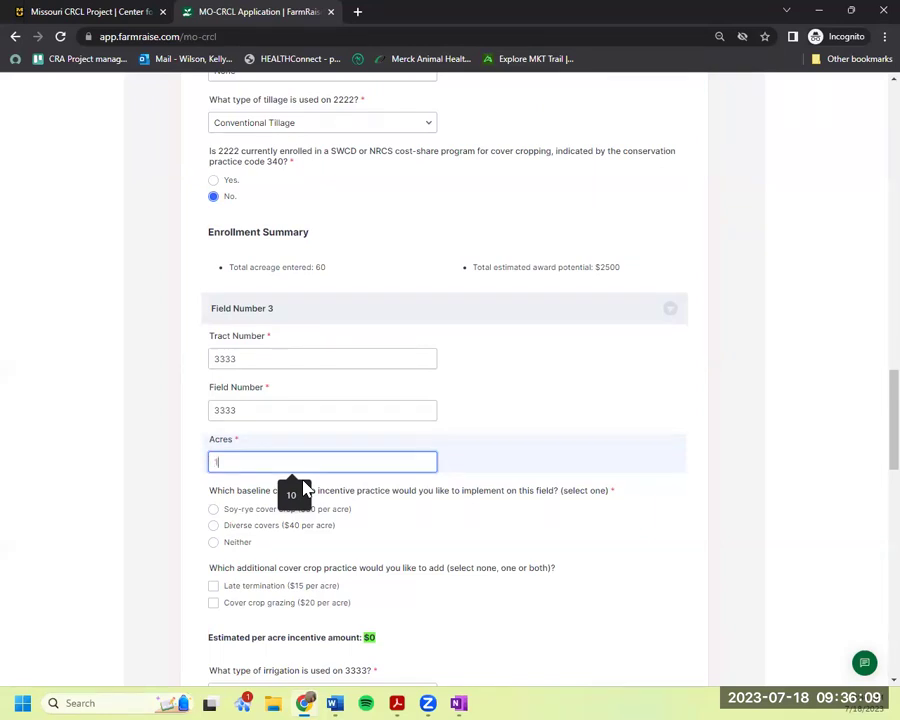
{"action": "type", "text": "000"}
Give Field 3 Soy-rye cover with Late termination and Cover crop grazing add-ons.
{"action": "scroll", "coordinate": [460, 424], "scroll_direction": "down", "scroll_amount": 3}
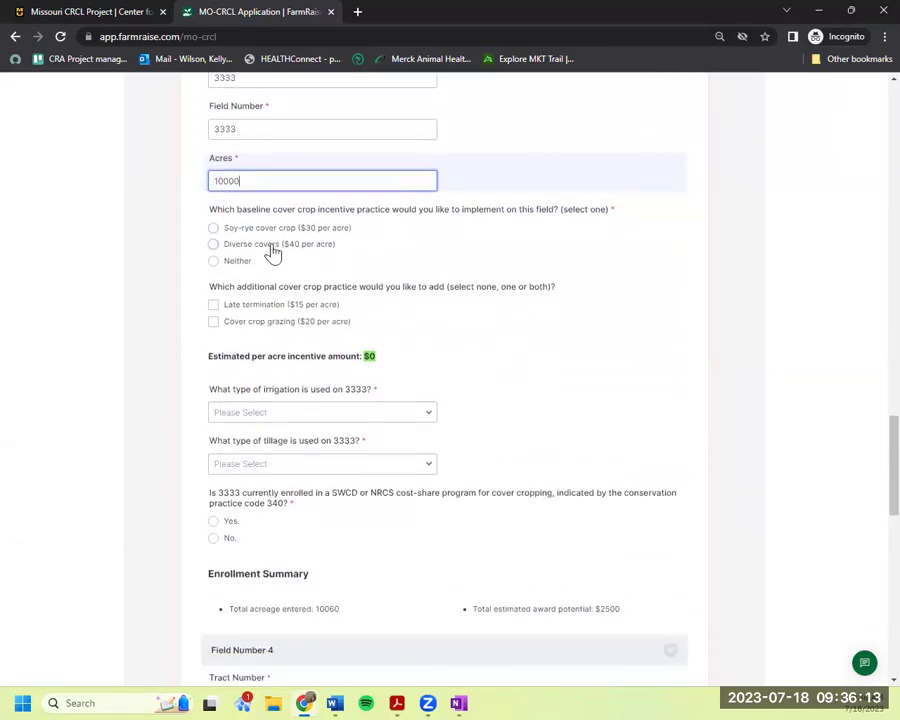
{"action": "left_click", "coordinate": [271, 227]}
{"action": "scroll", "coordinate": [403, 376], "scroll_direction": "down", "scroll_amount": 2}
{"action": "left_click", "coordinate": [273, 250]}
{"action": "left_click", "coordinate": [294, 265]}
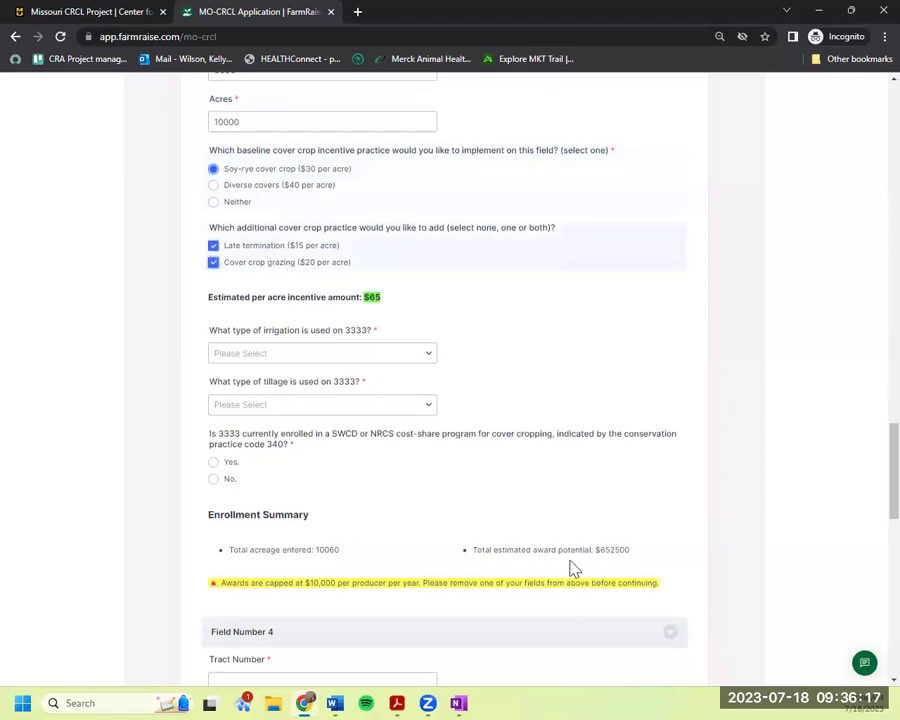
{"action": "scroll", "coordinate": [573, 568], "scroll_direction": "down", "scroll_amount": 3}
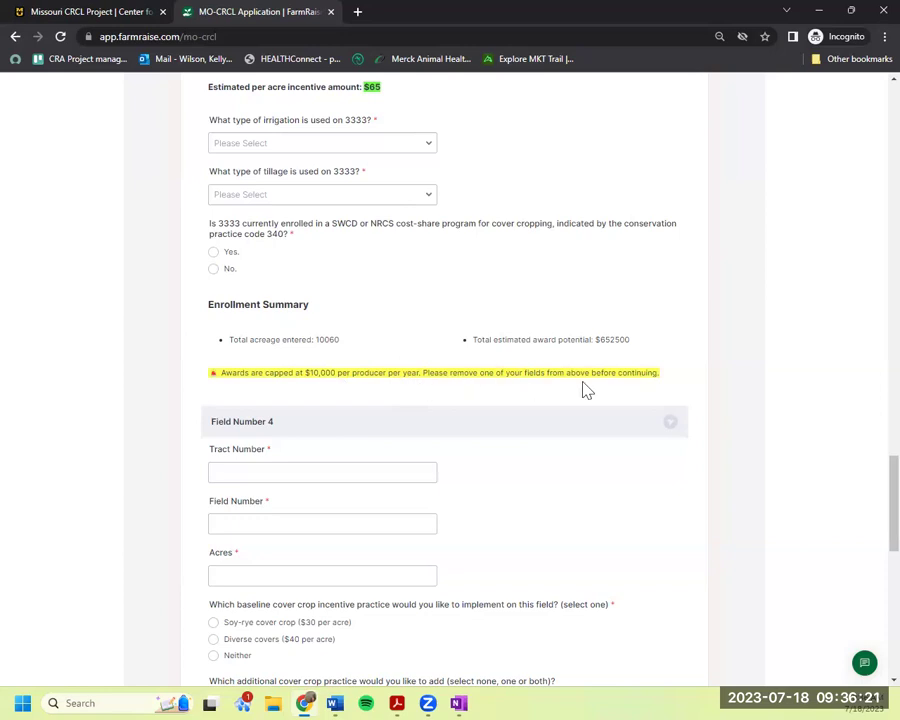
{"action": "scroll", "coordinate": [587, 390], "scroll_direction": "up", "scroll_amount": 5}
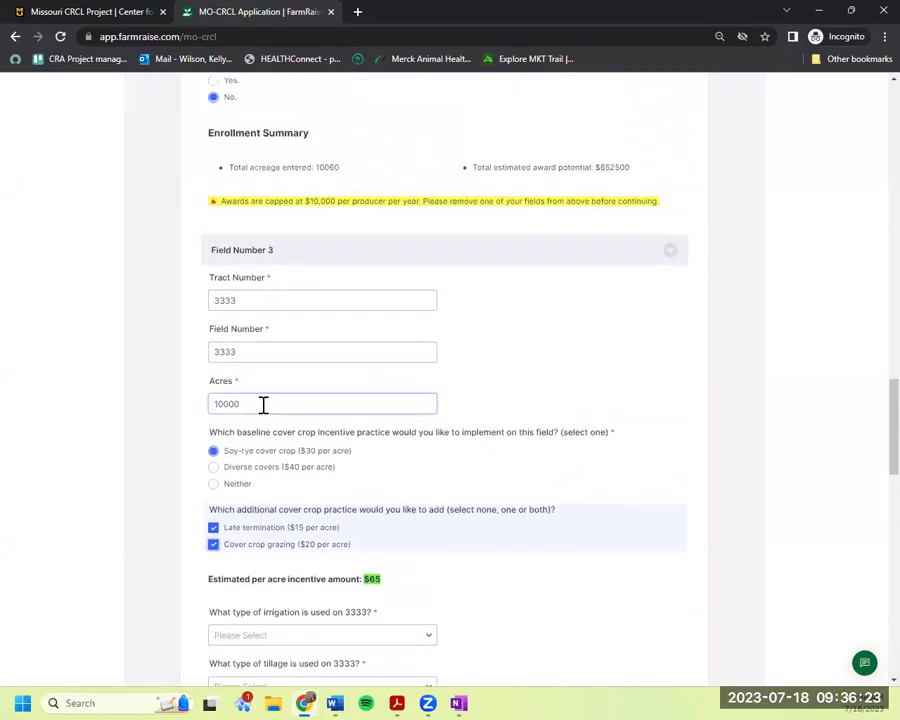
Reduce Field 3's acreage from 10000 to 40 acres.
{"action": "left_click_drag", "start_coordinate": [263, 404], "coordinate": [193, 402]}
{"action": "key", "text": "BackSpace"}
{"action": "type", "text": "40"}
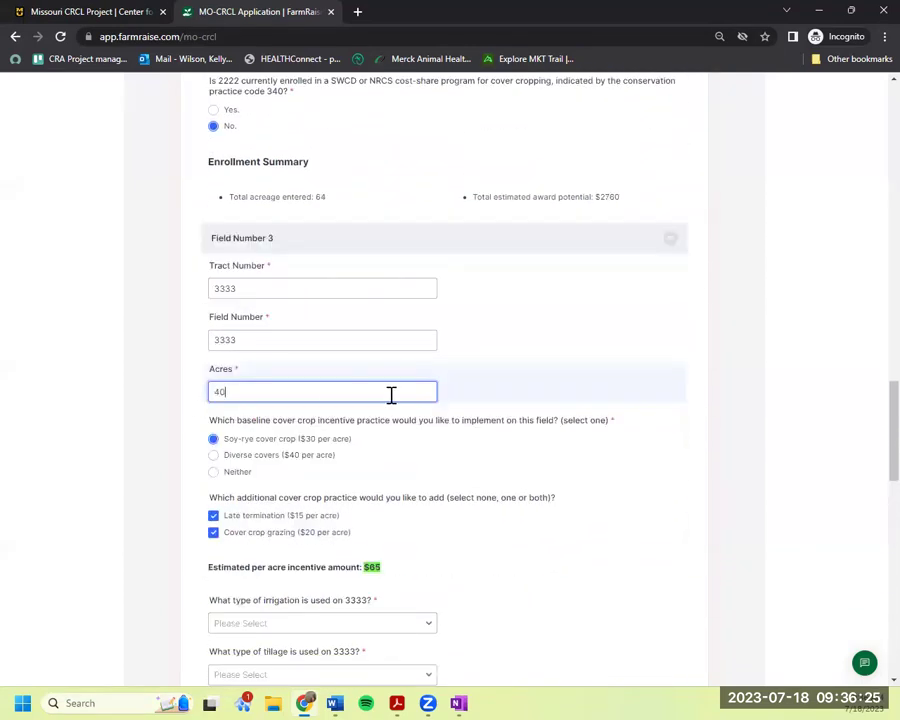
Enter tract 4444, field number 4444 and 20 acres for Field 4.
{"action": "scroll", "coordinate": [675, 458], "scroll_direction": "down", "scroll_amount": 6}
{"action": "left_click", "coordinate": [323, 345]}
{"action": "type", "text": "4444"}
{"action": "left_click", "coordinate": [288, 398]}
{"action": "type", "text": "4444"}
{"action": "left_click", "coordinate": [300, 458]}
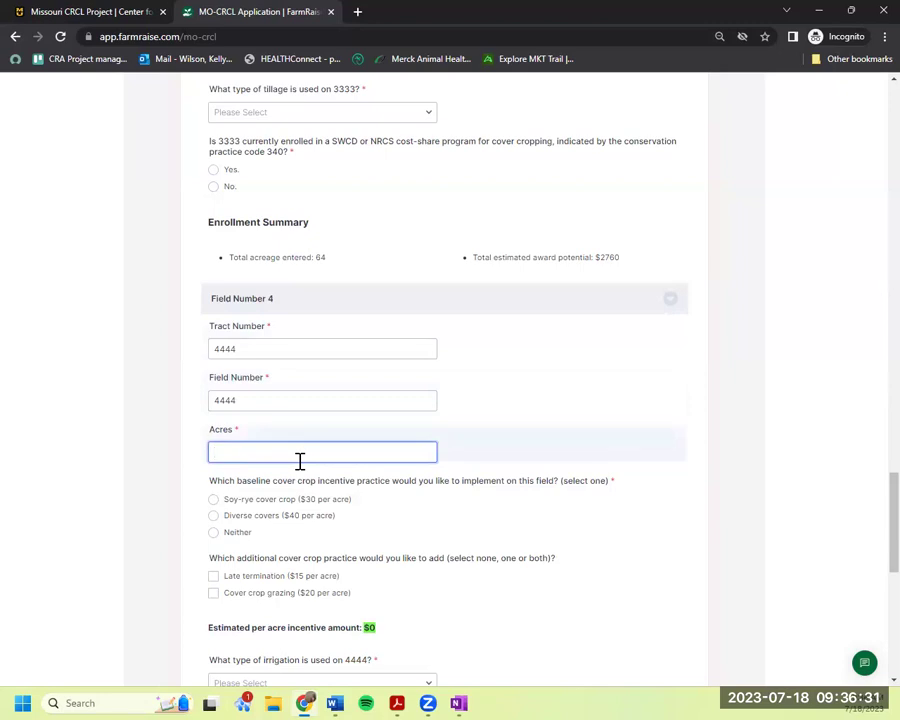
{"action": "type", "text": "20"}
Choose Diverse covers with Late termination for Field 4.
{"action": "scroll", "coordinate": [340, 470], "scroll_direction": "down", "scroll_amount": 1}
{"action": "left_click", "coordinate": [314, 445]}
{"action": "scroll", "coordinate": [472, 507], "scroll_direction": "down", "scroll_amount": 1}
{"action": "left_click", "coordinate": [299, 442]}
Give Field 4 irrigation None, Conventional Tillage, and No for cost-share enrollment.
{"action": "scroll", "coordinate": [498, 516], "scroll_direction": "down", "scroll_amount": 2}
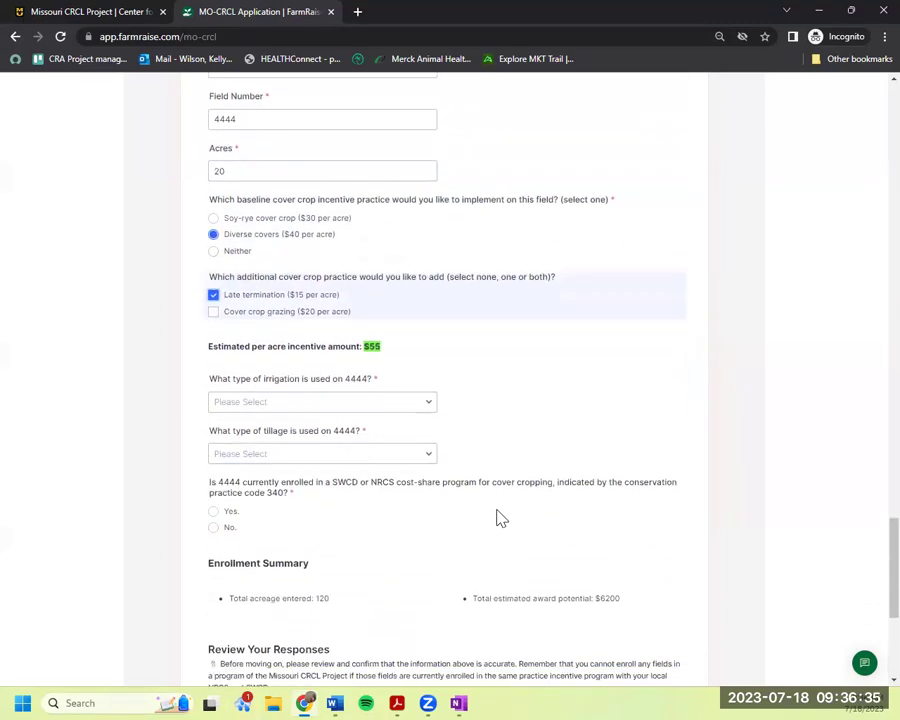
{"action": "left_click", "coordinate": [338, 334]}
{"action": "left_click", "coordinate": [332, 361]}
{"action": "left_click", "coordinate": [341, 382]}
{"action": "left_click", "coordinate": [280, 444]}
{"action": "left_click", "coordinate": [240, 458]}
Set Field 3 to No cost-share enrollment, No-Till tillage and irrigation None.
{"action": "scroll", "coordinate": [307, 470], "scroll_direction": "up", "scroll_amount": 5}
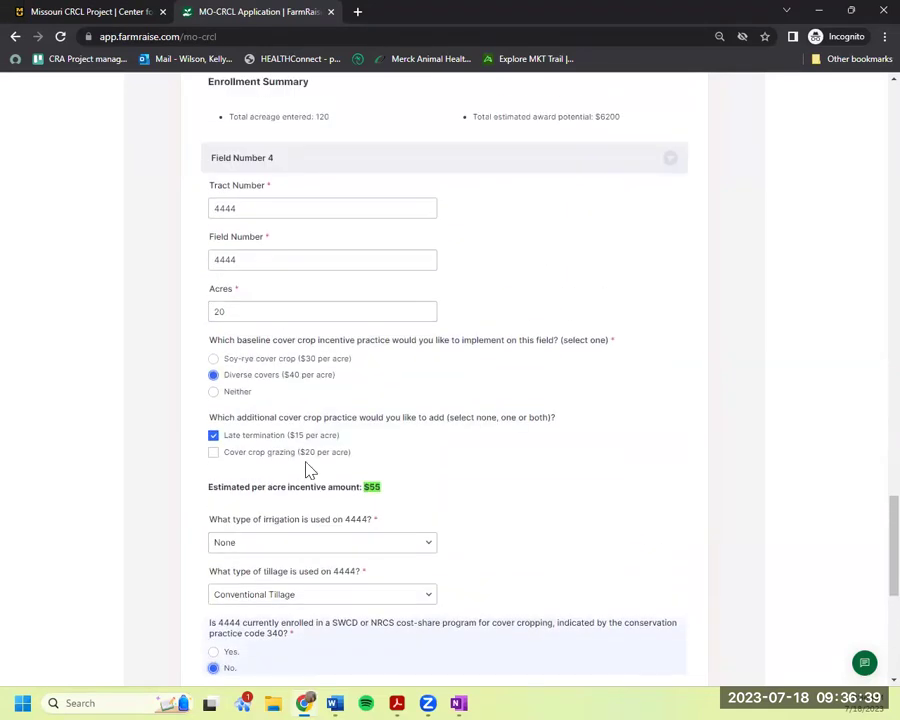
{"action": "left_click", "coordinate": [222, 326]}
{"action": "left_click", "coordinate": [292, 253]}
{"action": "left_click", "coordinate": [288, 280]}
{"action": "left_click", "coordinate": [324, 201]}
{"action": "left_click", "coordinate": [297, 228]}
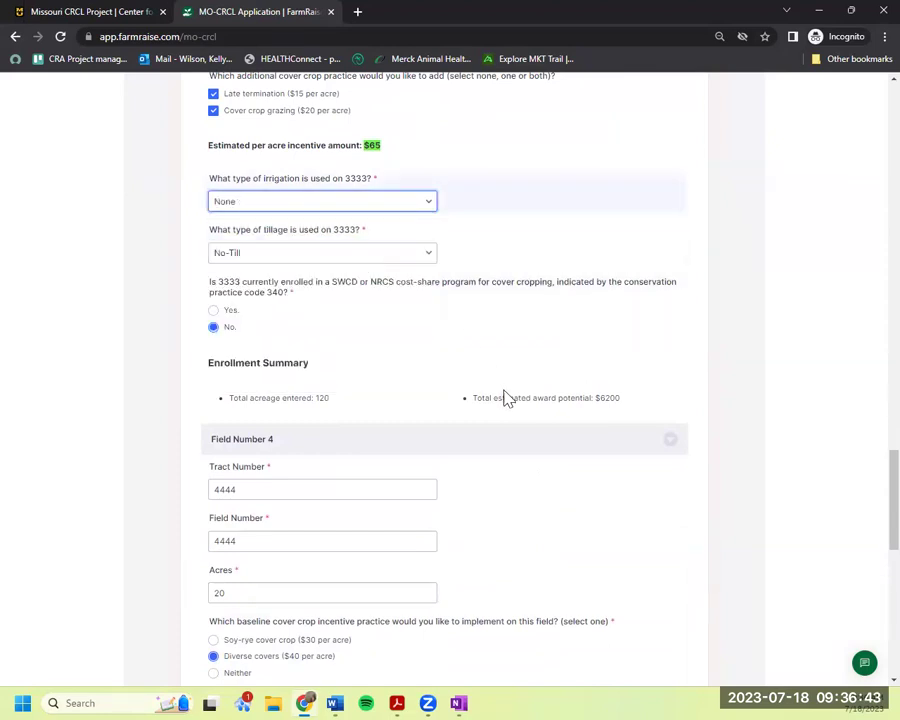
{"action": "scroll", "coordinate": [505, 397], "scroll_direction": "down", "scroll_amount": 2}
{"action": "scroll", "coordinate": [391, 275], "scroll_direction": "up", "scroll_amount": 1}
{"action": "scroll", "coordinate": [370, 331], "scroll_direction": "up", "scroll_amount": 1}
{"action": "scroll", "coordinate": [506, 364], "scroll_direction": "down", "scroll_amount": 7}
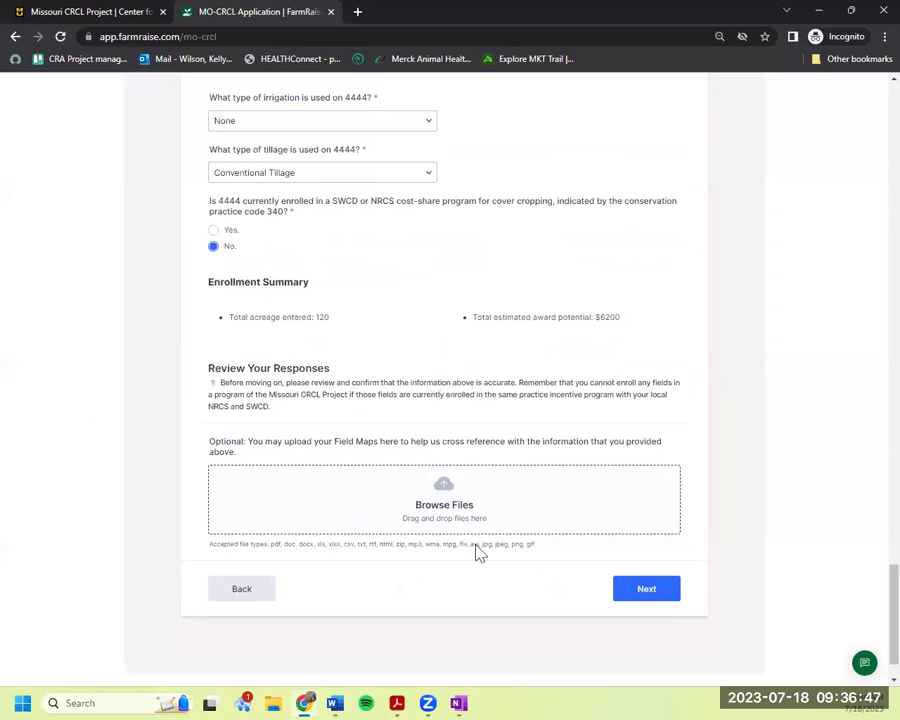
{"action": "scroll", "coordinate": [498, 543], "scroll_direction": "down", "scroll_amount": 1}
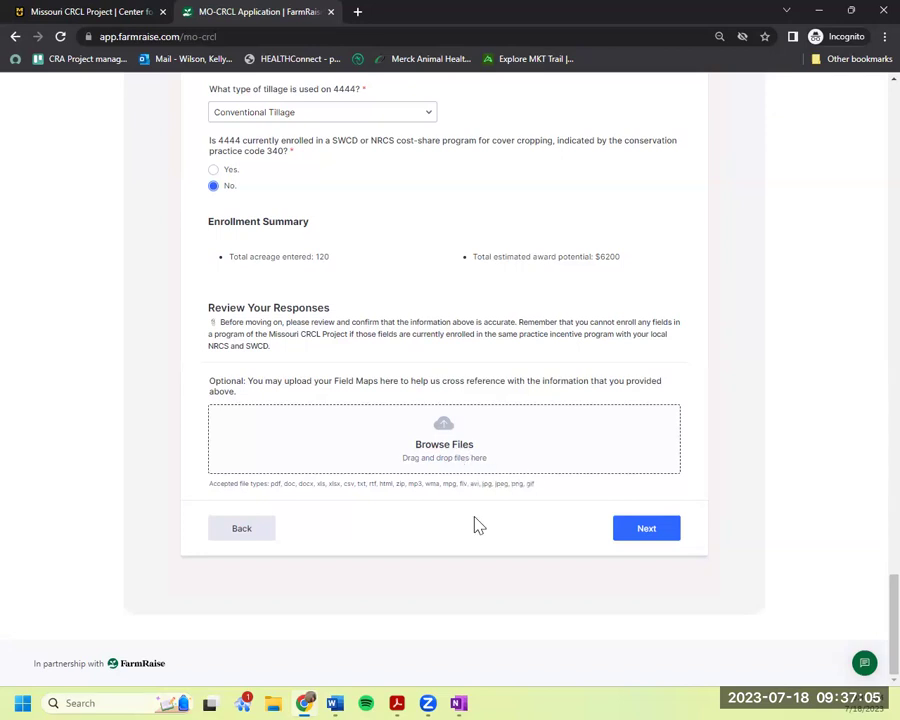
Move past the acreage summary, choose 'Yes, sign me up!' for the newsletter, and submit the application.
{"action": "left_click", "coordinate": [648, 530]}
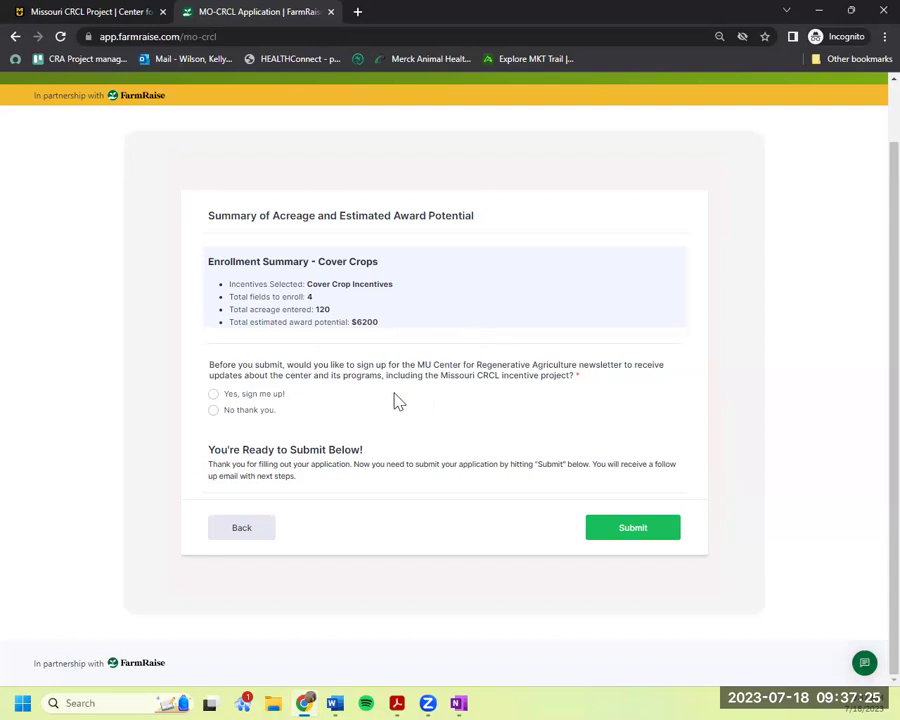
{"action": "left_click", "coordinate": [268, 398]}
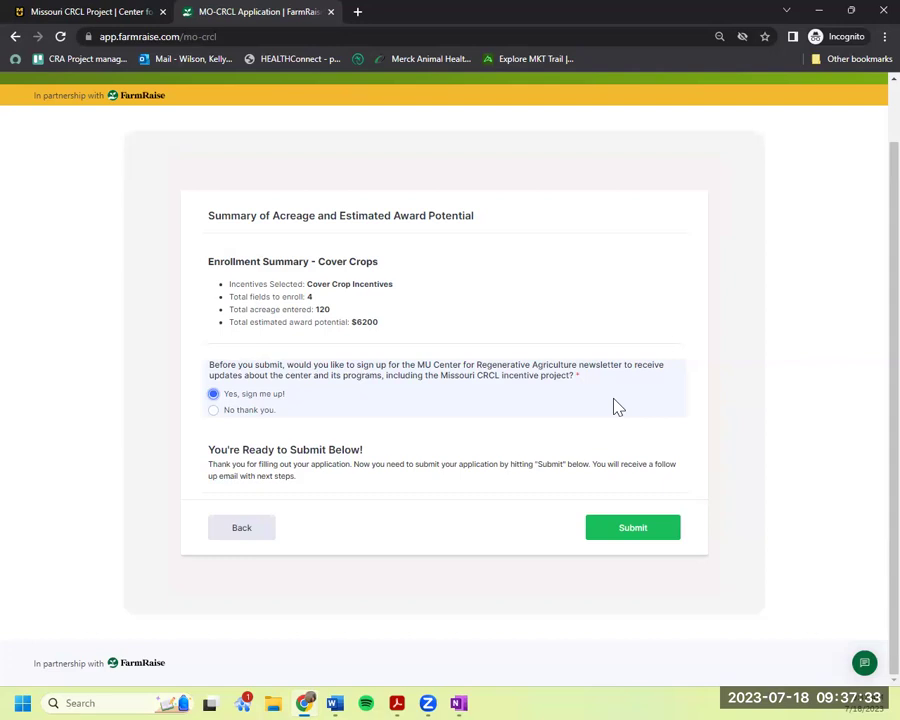
{"action": "left_click", "coordinate": [612, 542]}
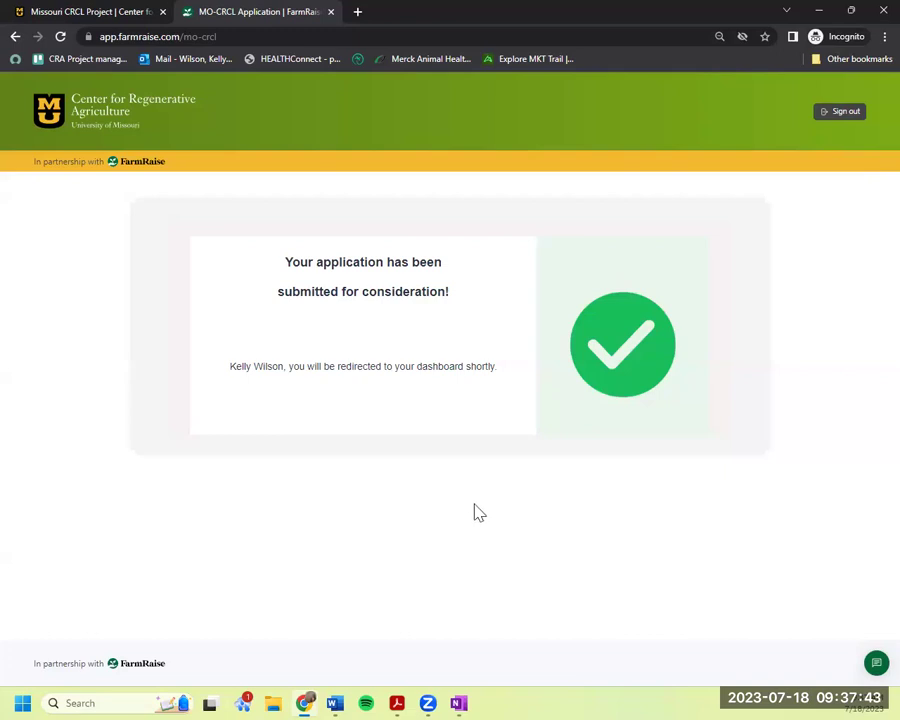
Scroll through the MO-CRCL dashboard's Application Status, Next Steps, resources and contact sections.
{"action": "scroll", "coordinate": [476, 505], "scroll_direction": "down", "scroll_amount": 3}
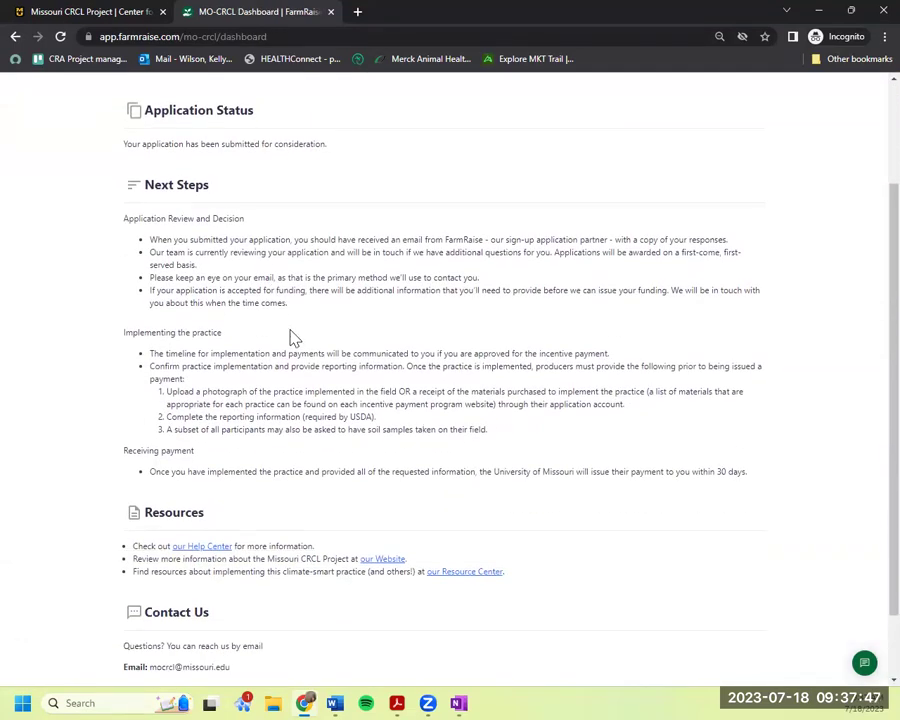
{"action": "scroll", "coordinate": [305, 380], "scroll_direction": "down", "scroll_amount": 2}
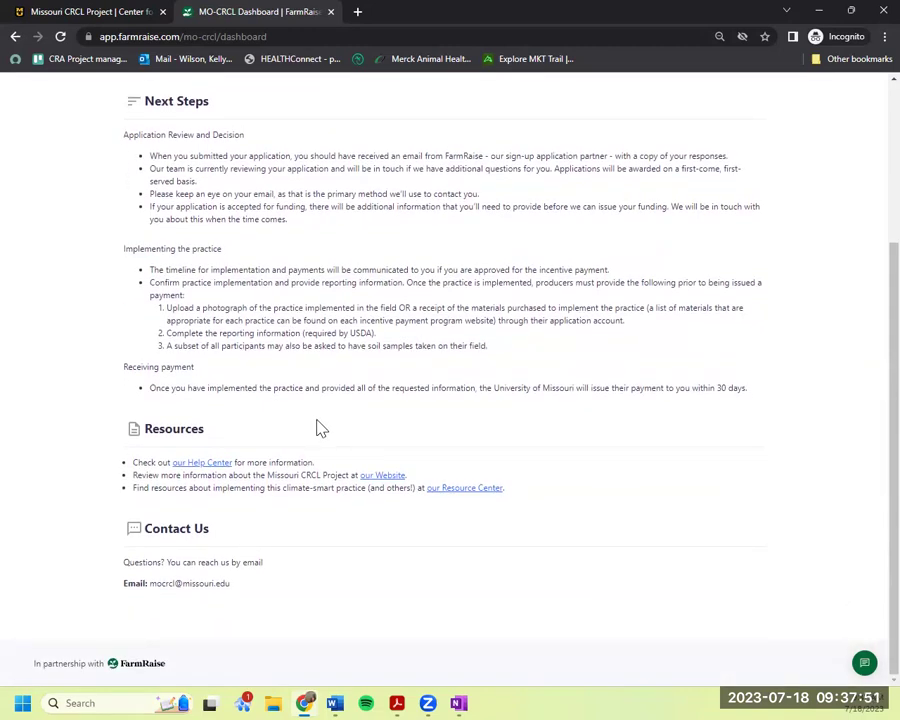
{"action": "scroll", "coordinate": [318, 428], "scroll_direction": "up", "scroll_amount": 3}
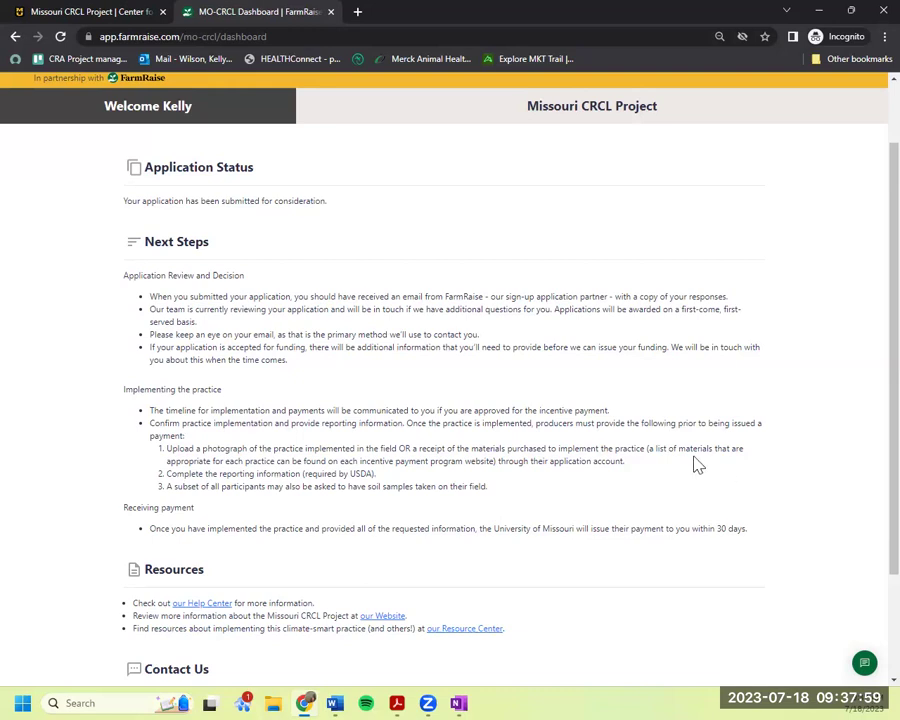
{"action": "scroll", "coordinate": [691, 462], "scroll_direction": "down", "scroll_amount": 3}
{"action": "scroll", "coordinate": [690, 455], "scroll_direction": "up", "scroll_amount": 3}
{"action": "scroll", "coordinate": [362, 196], "scroll_direction": "up", "scroll_amount": 1}
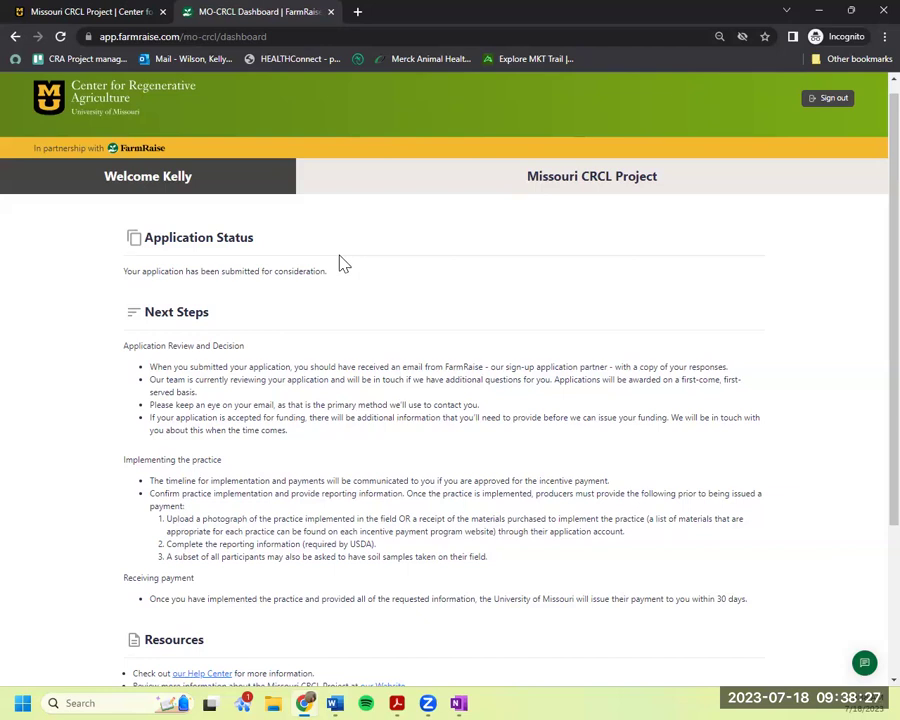
{"action": "scroll", "coordinate": [348, 296], "scroll_direction": "down", "scroll_amount": 3}
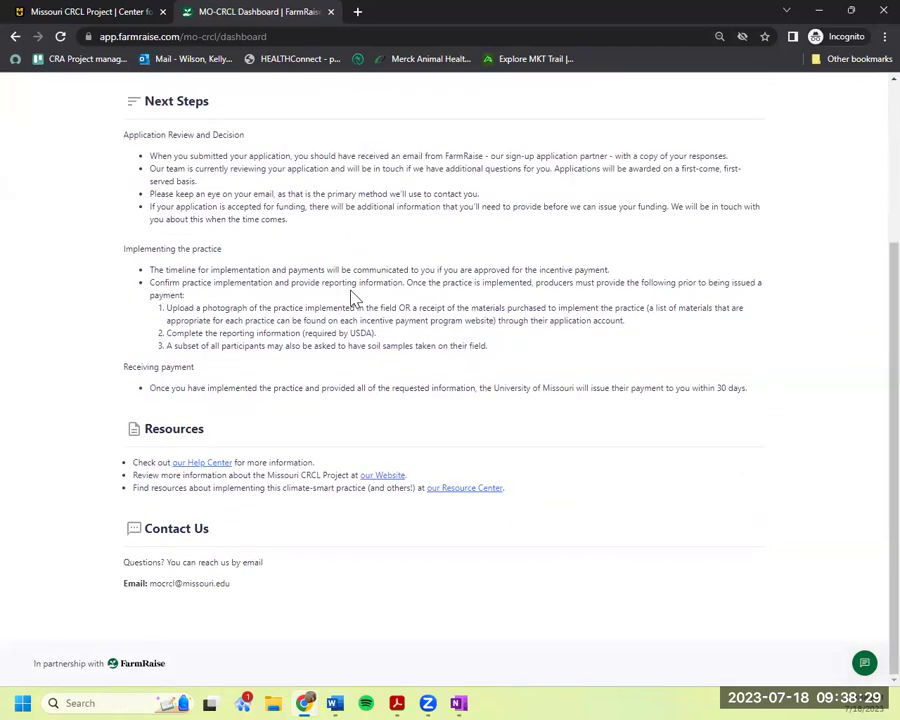